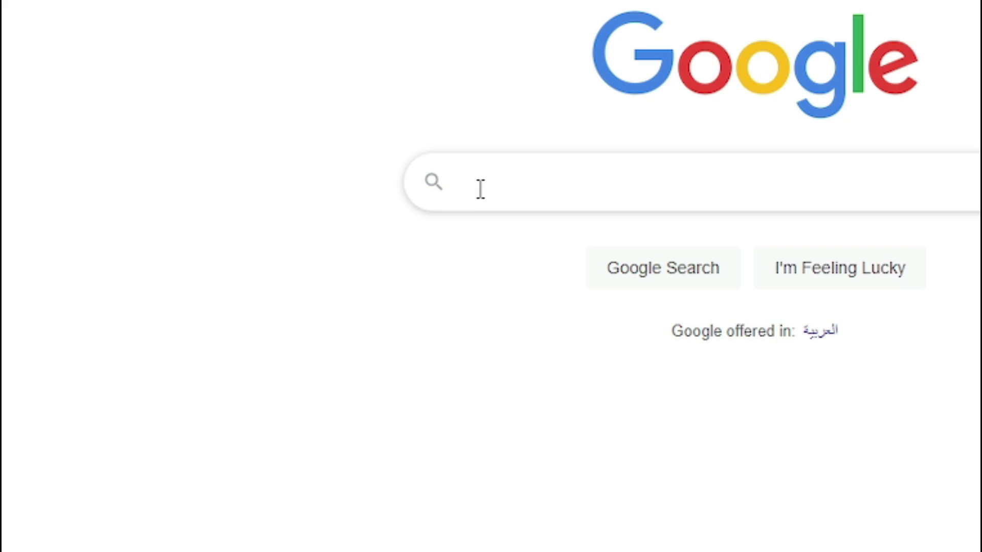
Google 'adobe creative cloud' and download Creative_Cloud_Set-Up.exe from Adobe's Download Creative Cloud page
click(327, 225)
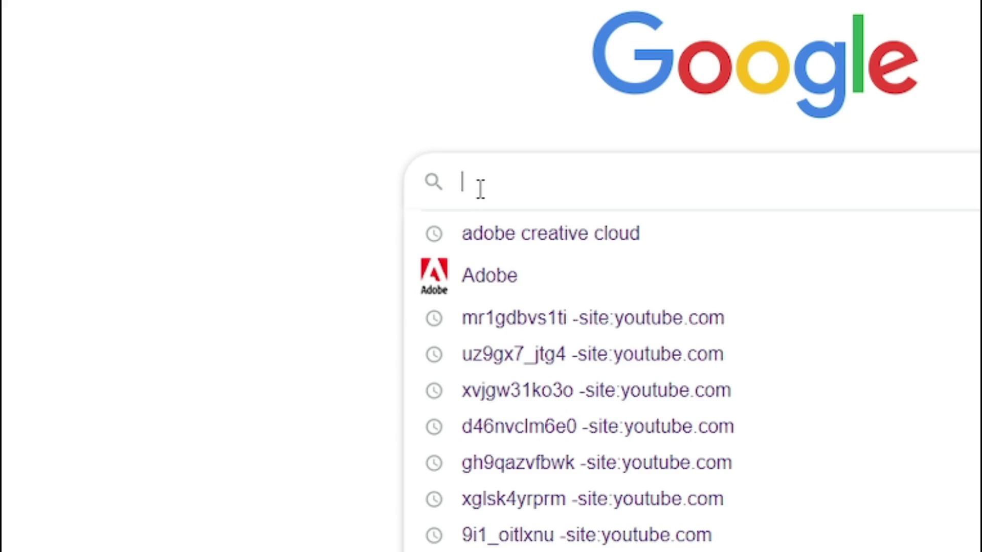
text(ado)
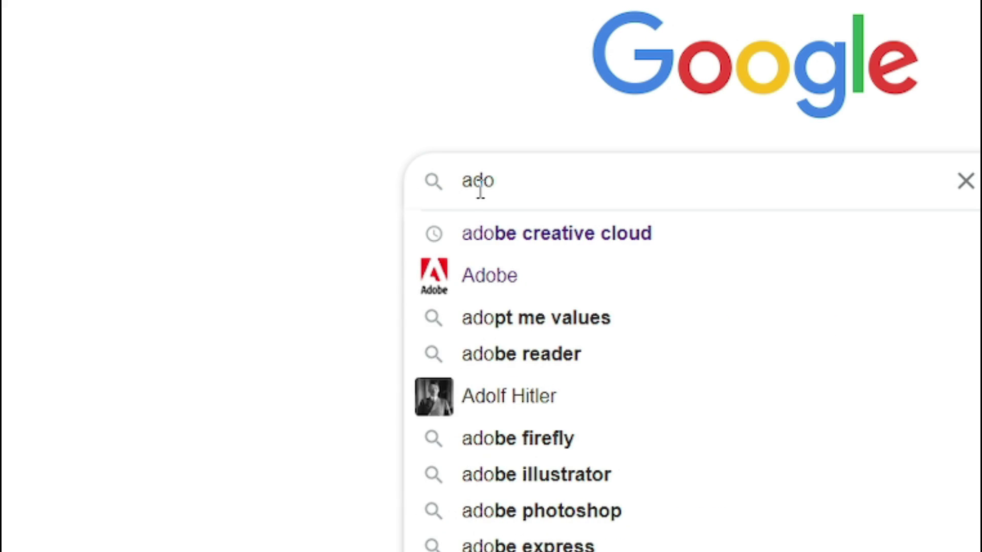
click(560, 235)
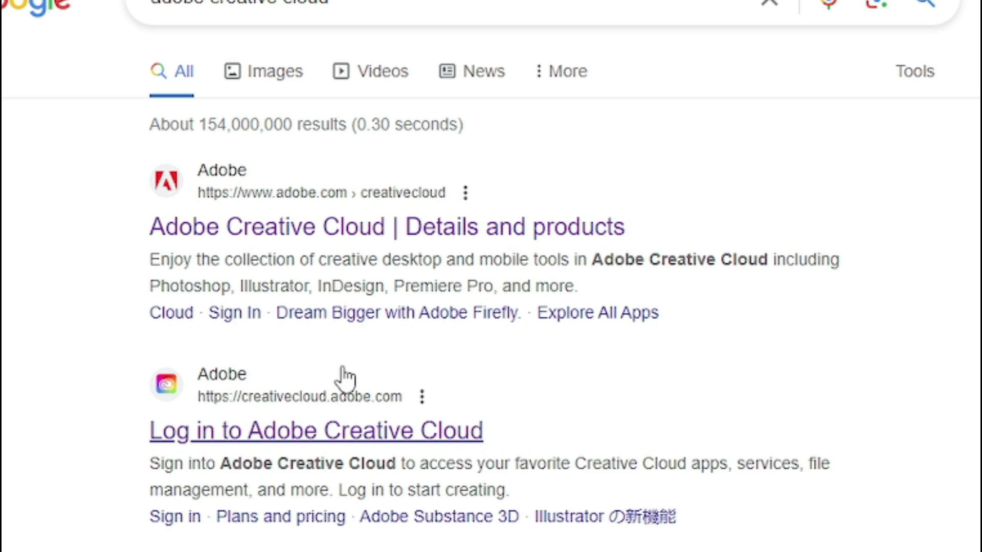
scroll(346, 379, down, 2)
scroll(321, 373, down, 5)
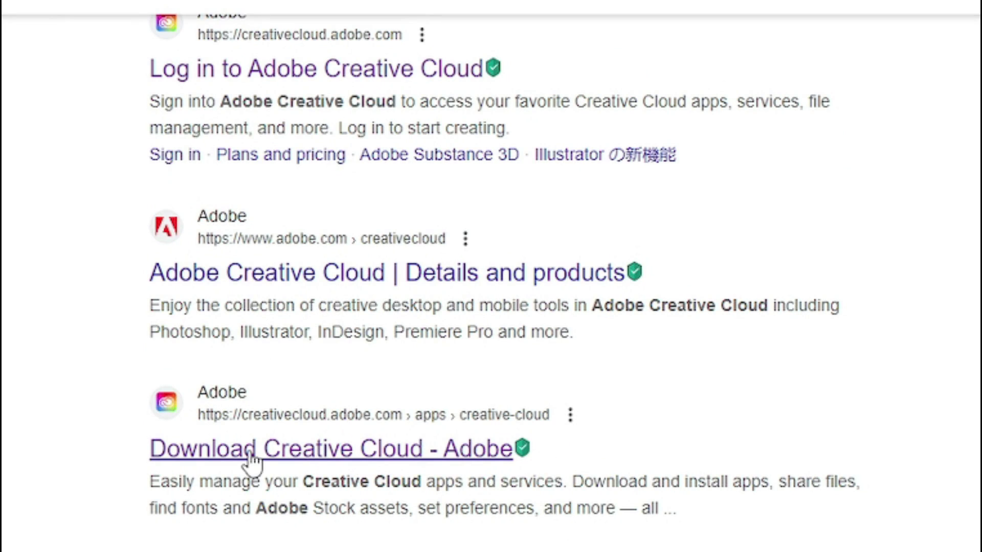
click(301, 454)
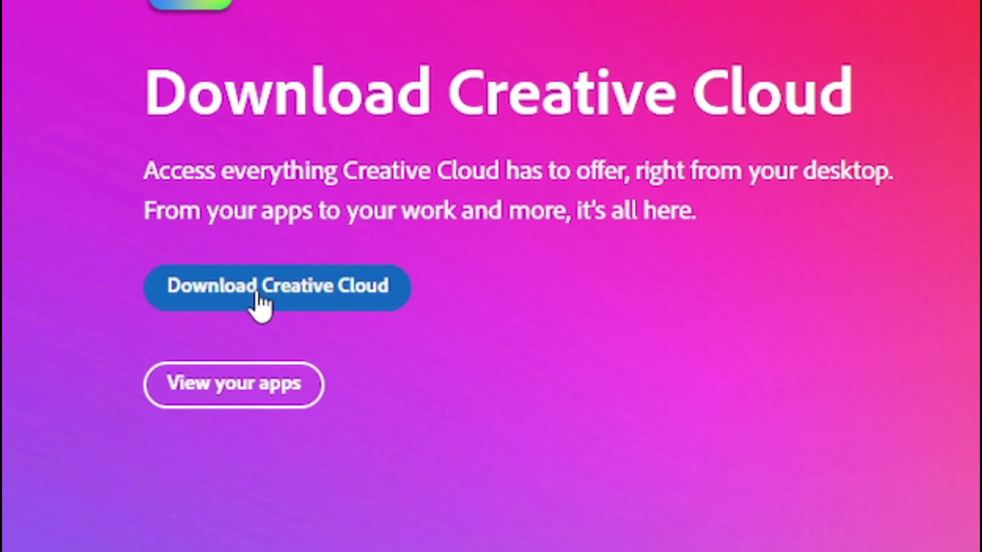
scroll(296, 302, down, 5)
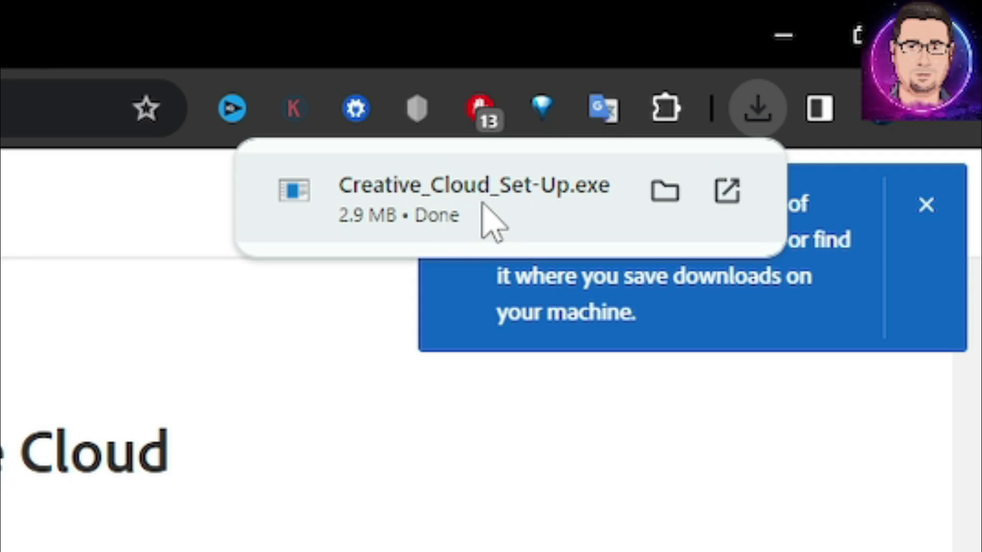
Run Creative_Cloud_Set-Up.exe, continue to sign-in, and allow the installer to make changes
click(481, 204)
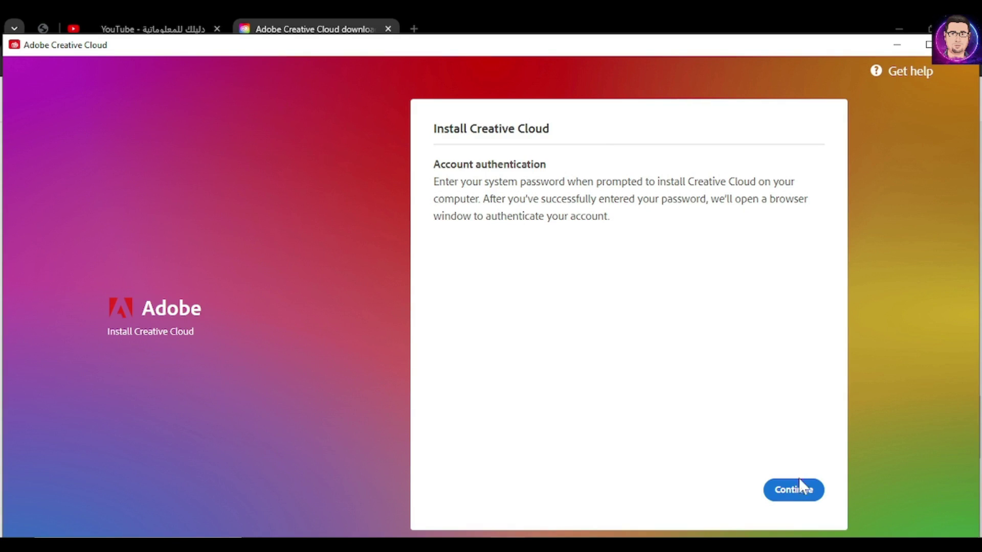
click(794, 490)
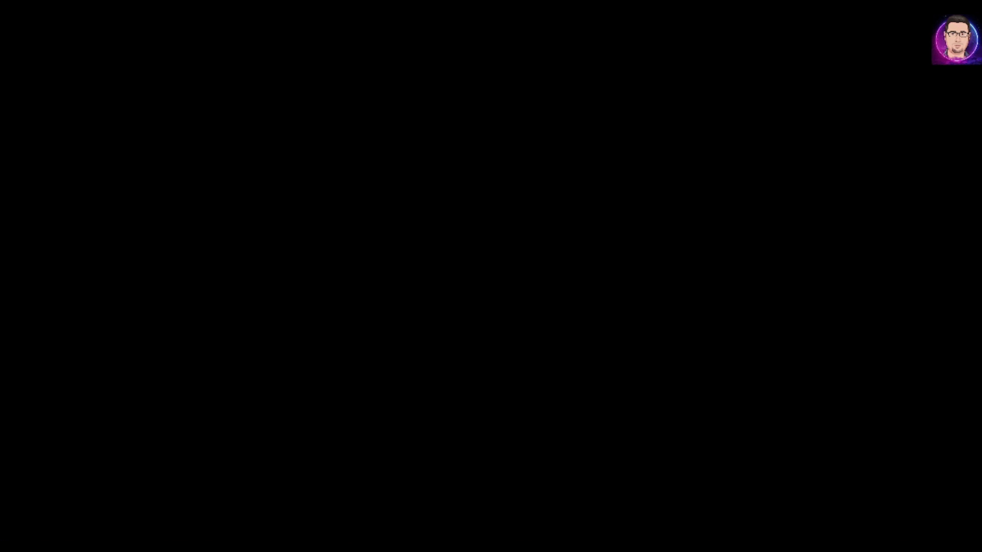
click(445, 383)
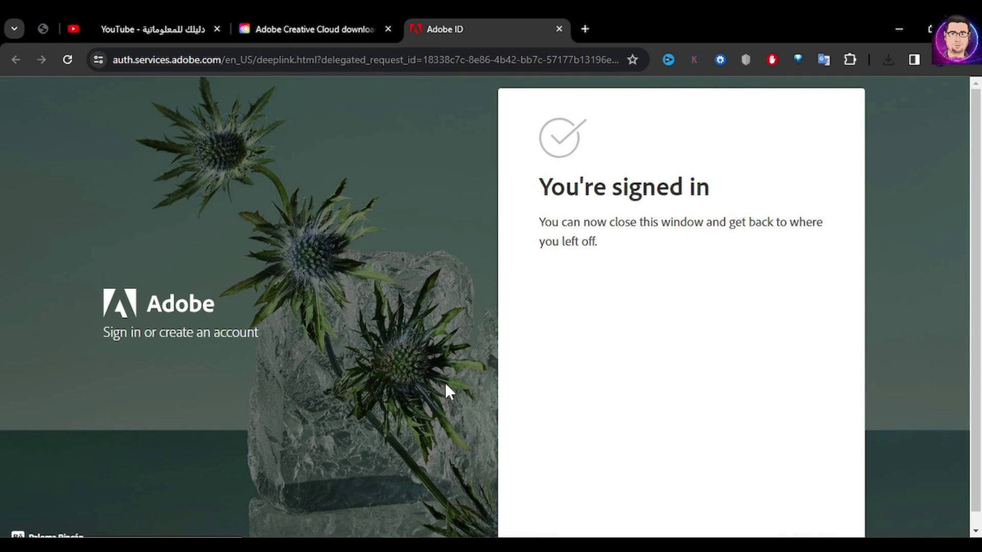
scroll(624, 400, down, 1)
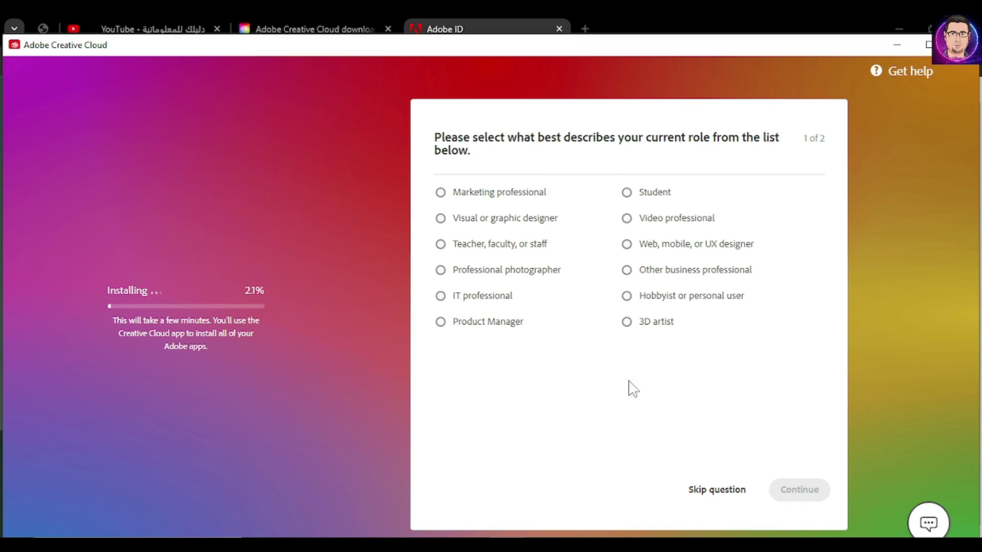
Answer the setup questions with role Student and topic Photo, then submit
click(628, 195)
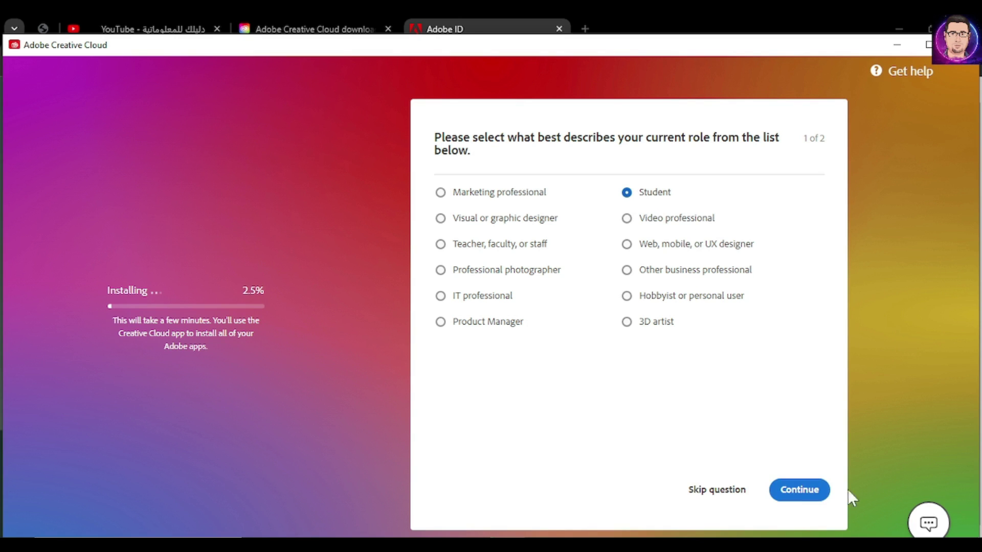
click(798, 491)
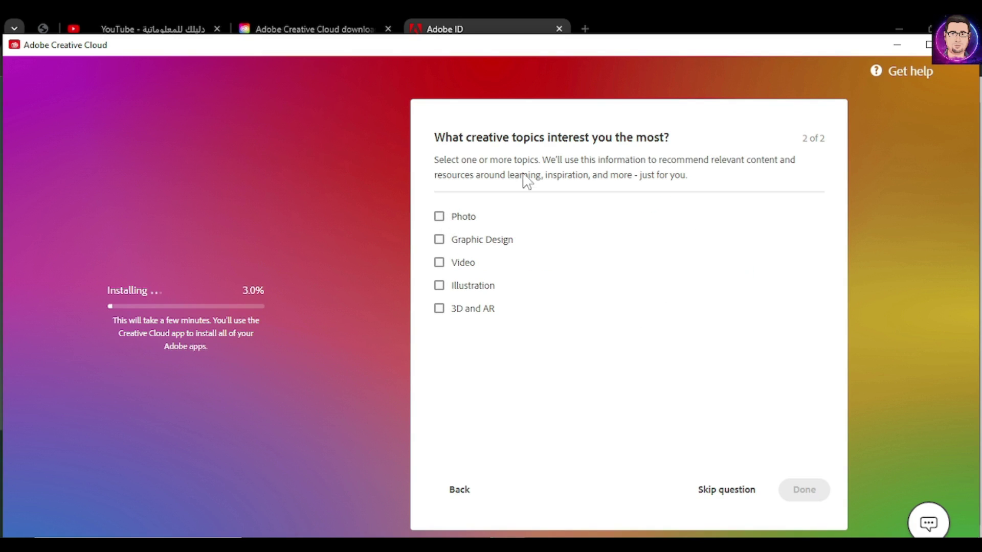
click(441, 219)
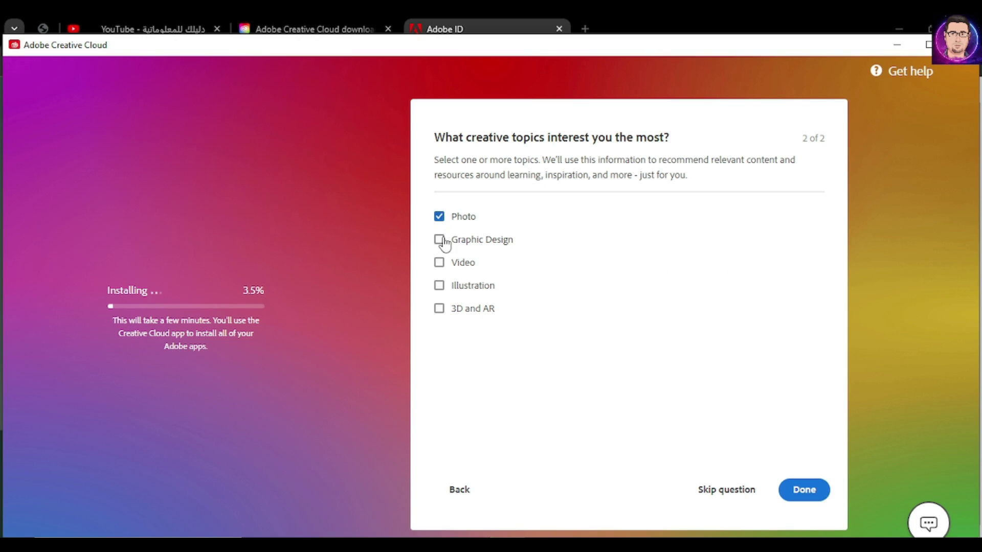
click(802, 491)
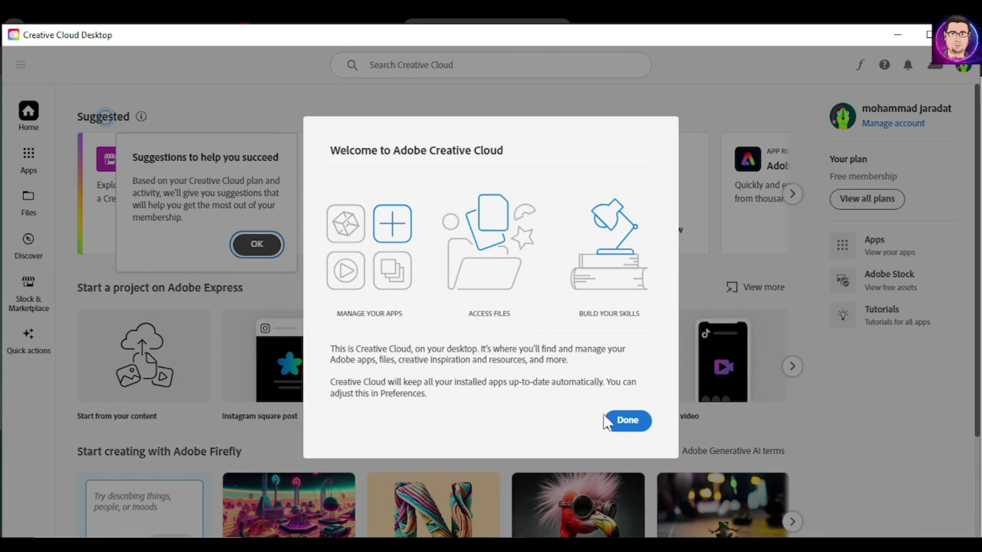
Dismiss the welcome dialog and tip, then filter the Apps list to Beta apps
click(629, 423)
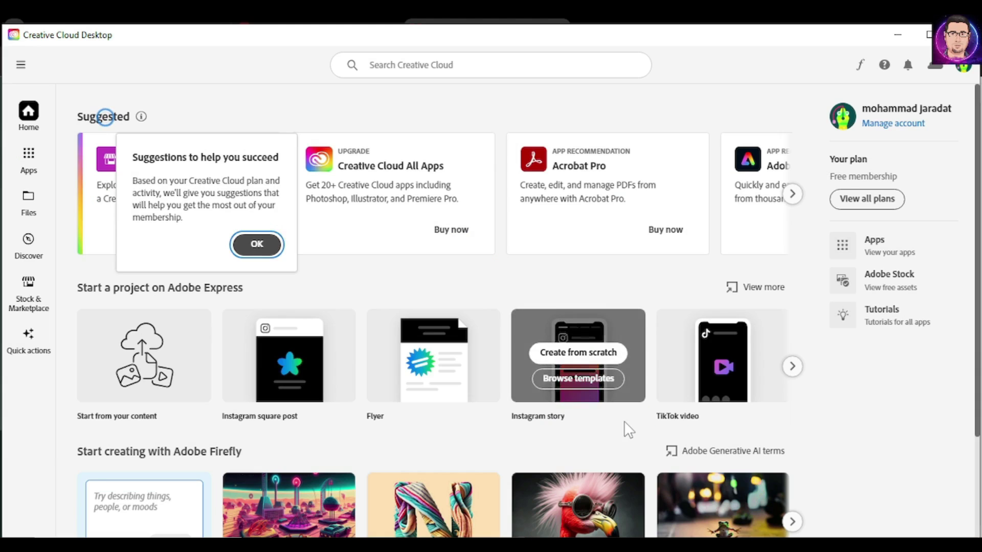
click(259, 246)
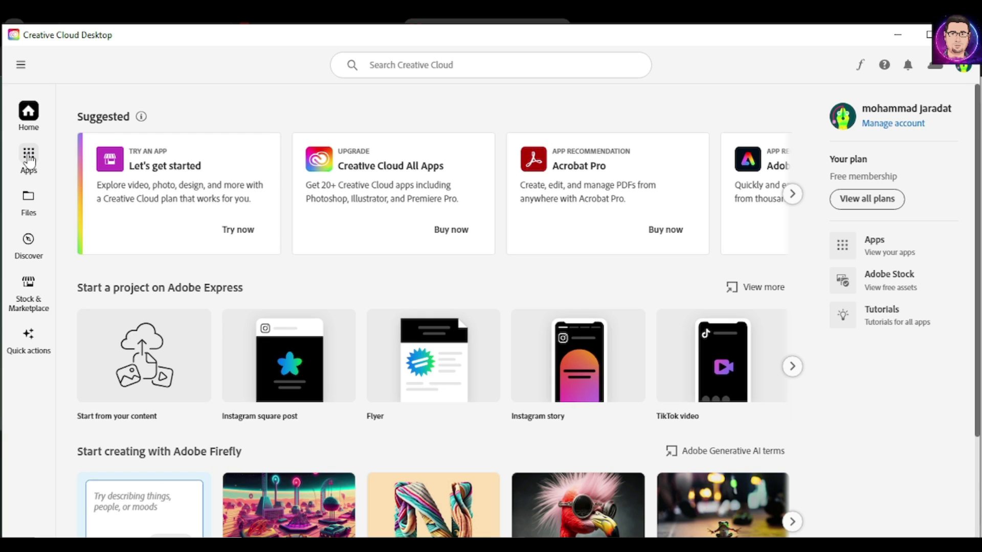
click(29, 159)
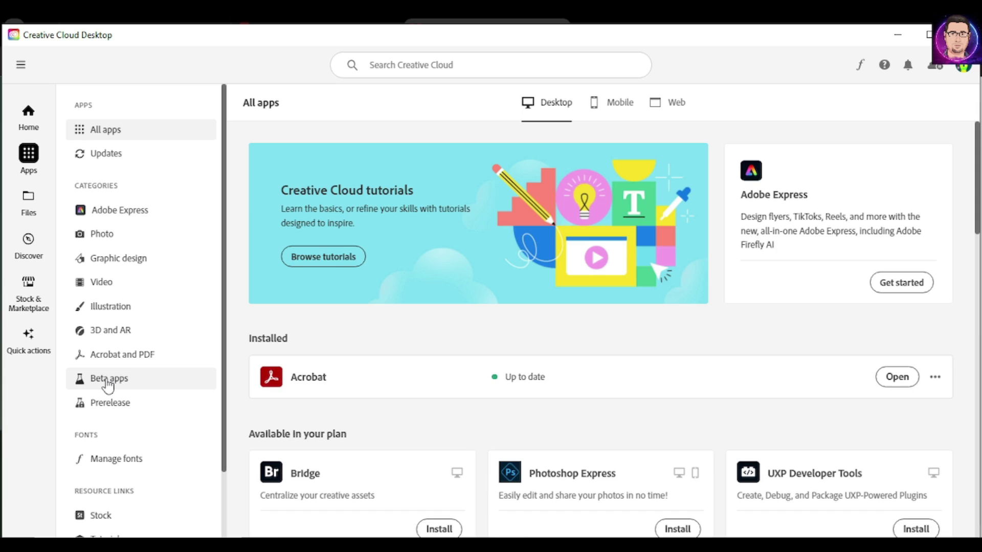
click(251, 307)
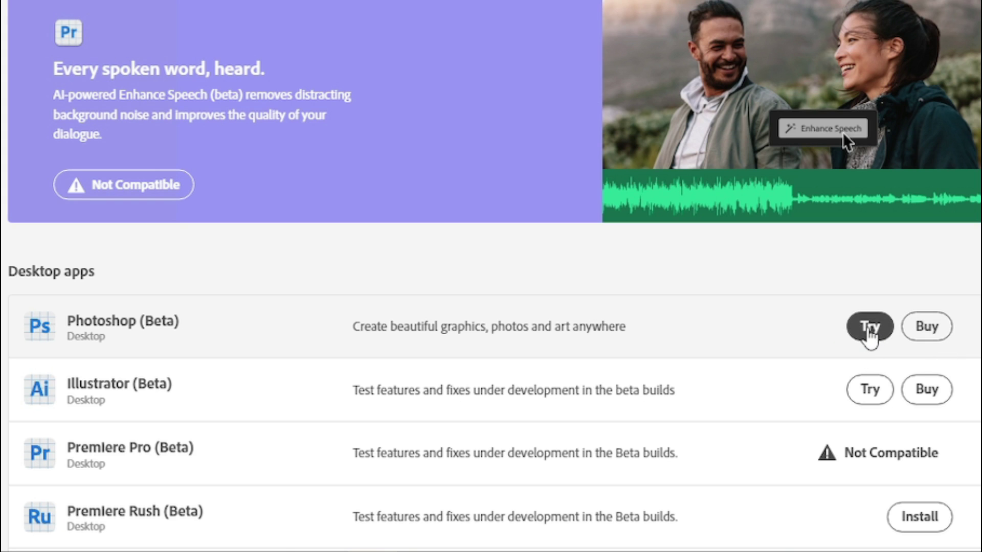
Start a Photoshop (Beta) trial and review the 7-day free-trial plans
click(870, 332)
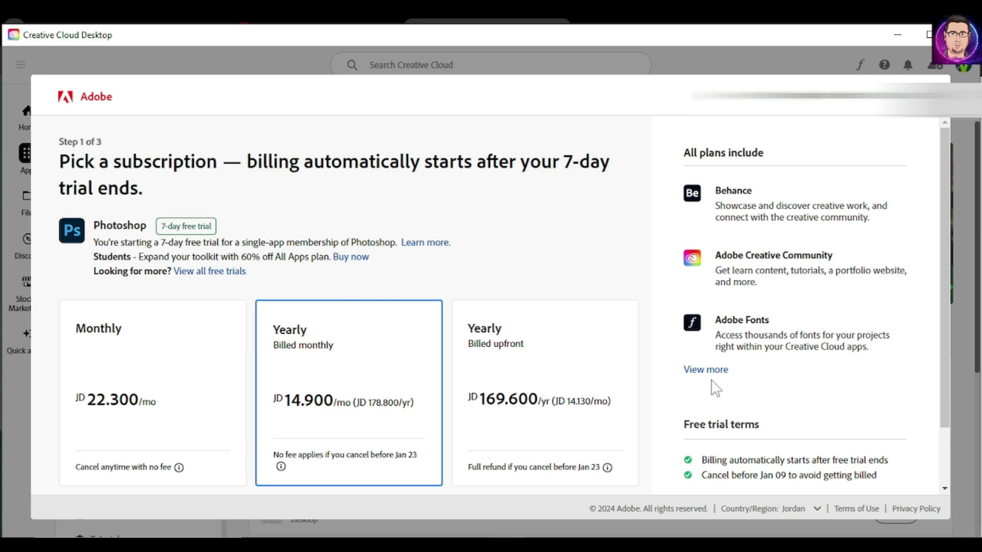
scroll(261, 377, down, 2)
scroll(327, 396, up, 1)
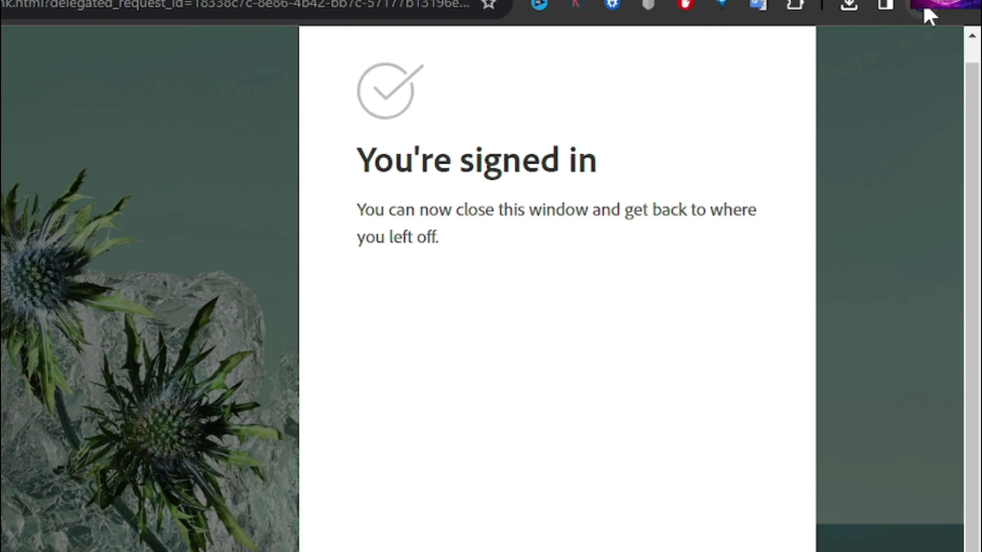
Create a new Chrome profile from the profile picker and start its Google sign-in
click(896, 120)
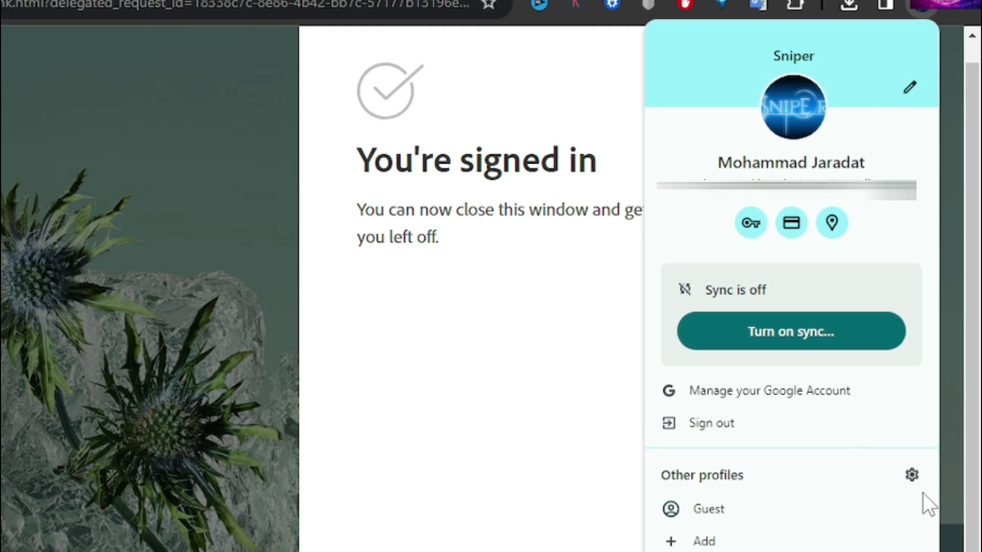
click(911, 476)
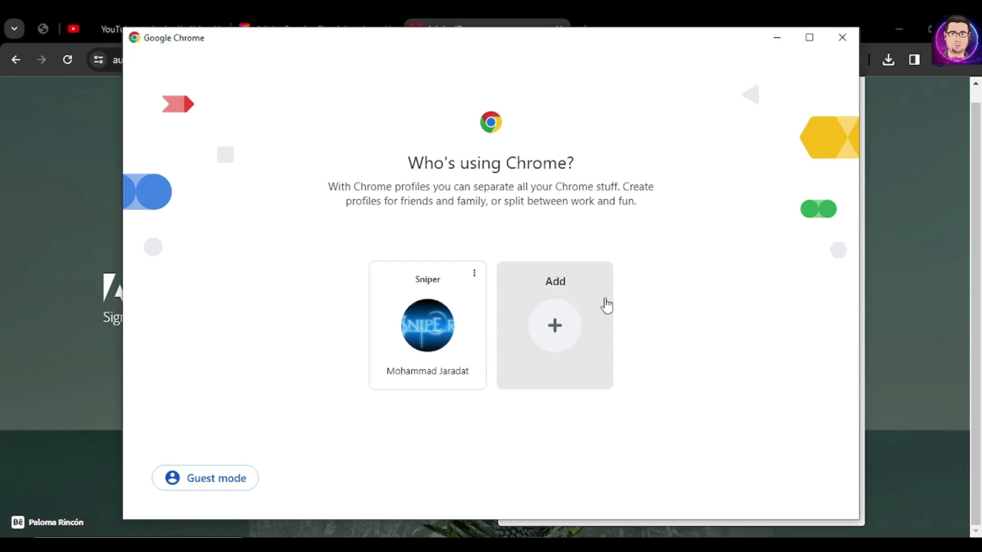
click(556, 330)
click(513, 406)
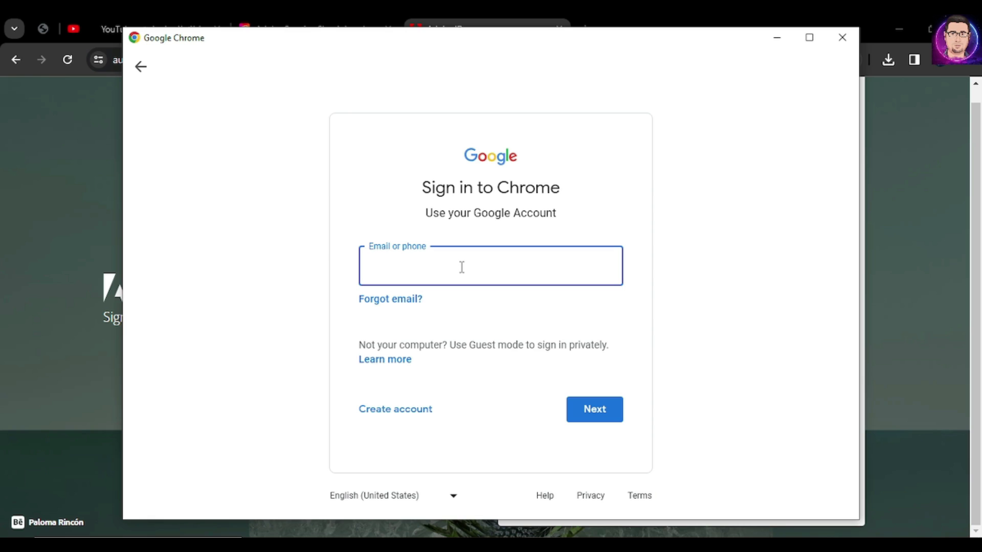
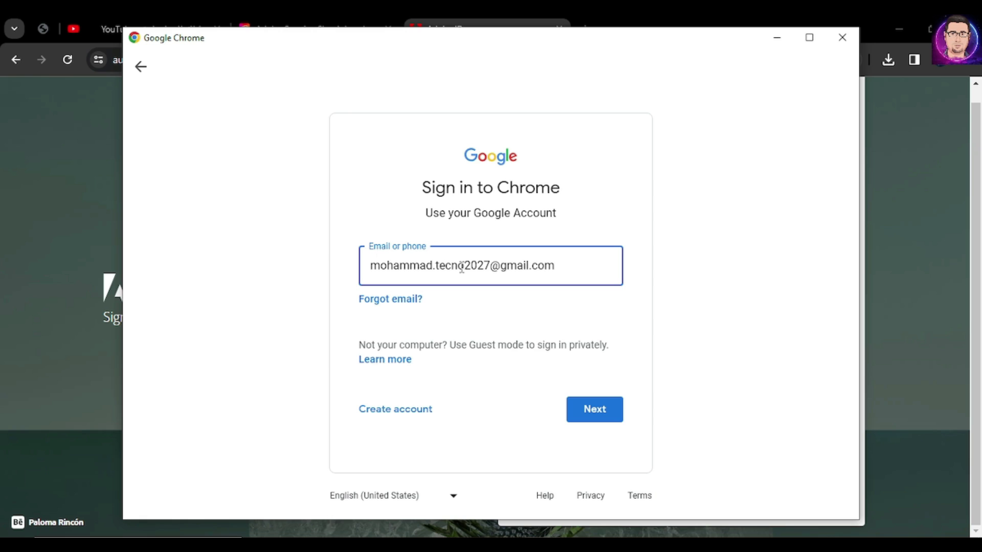
Sign in with the Google account's email and password, and decline turning on sync
click(593, 419)
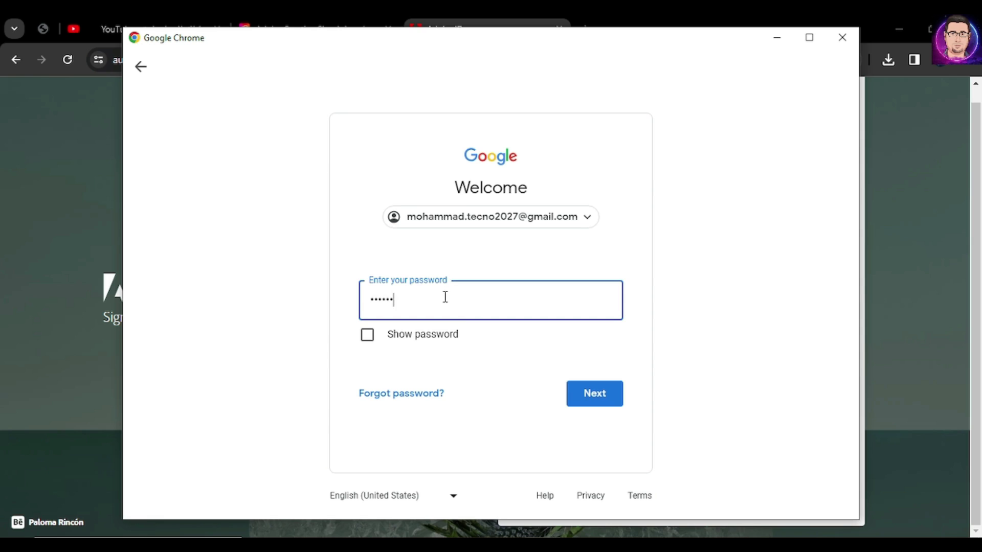
key(Return)
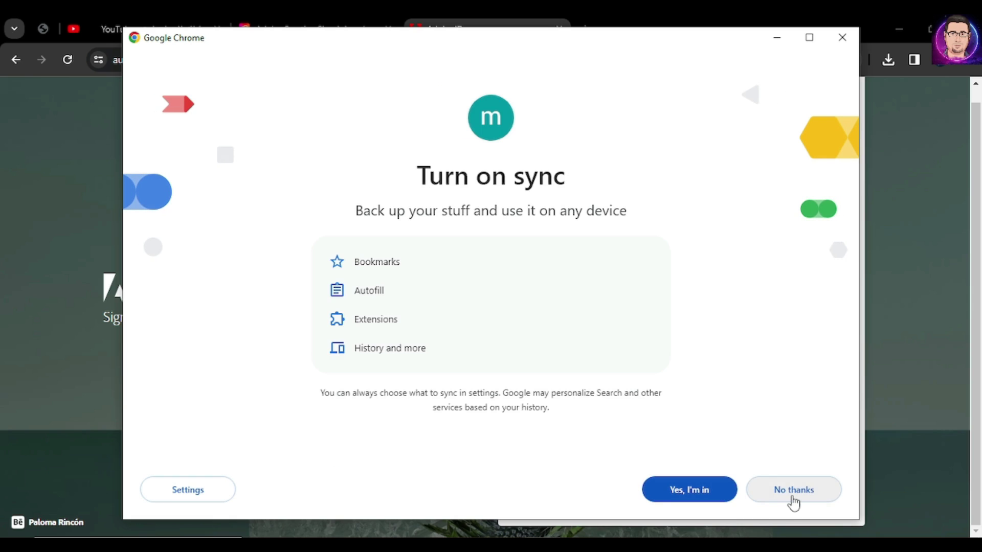
click(793, 500)
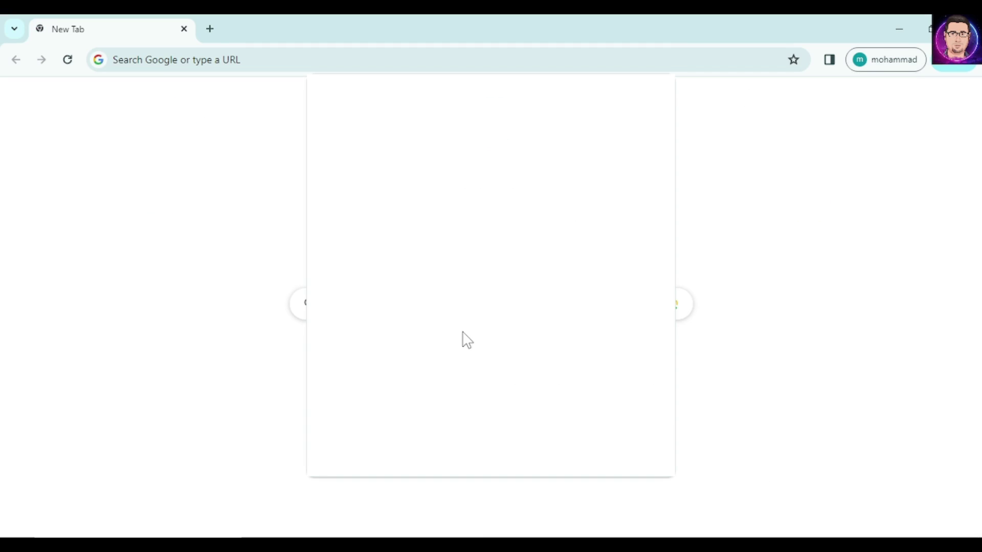
Finish Chrome profile setup and load adobe.com in the new tab
click(561, 453)
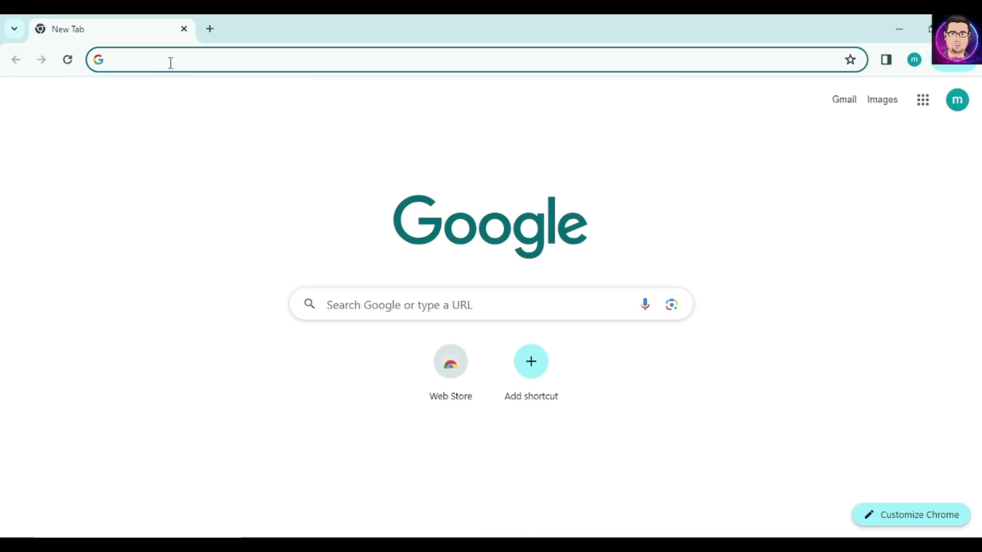
text(adob)
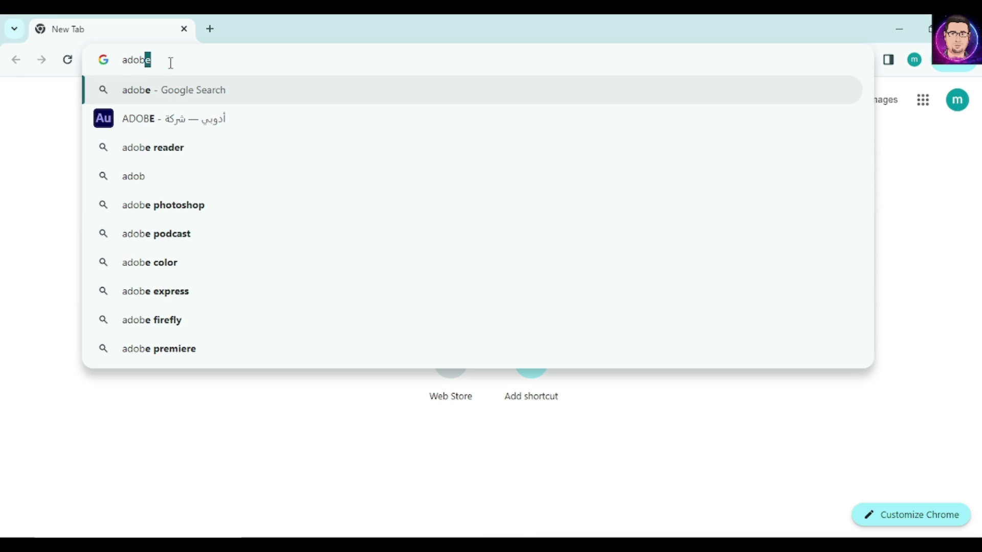
text(e.)
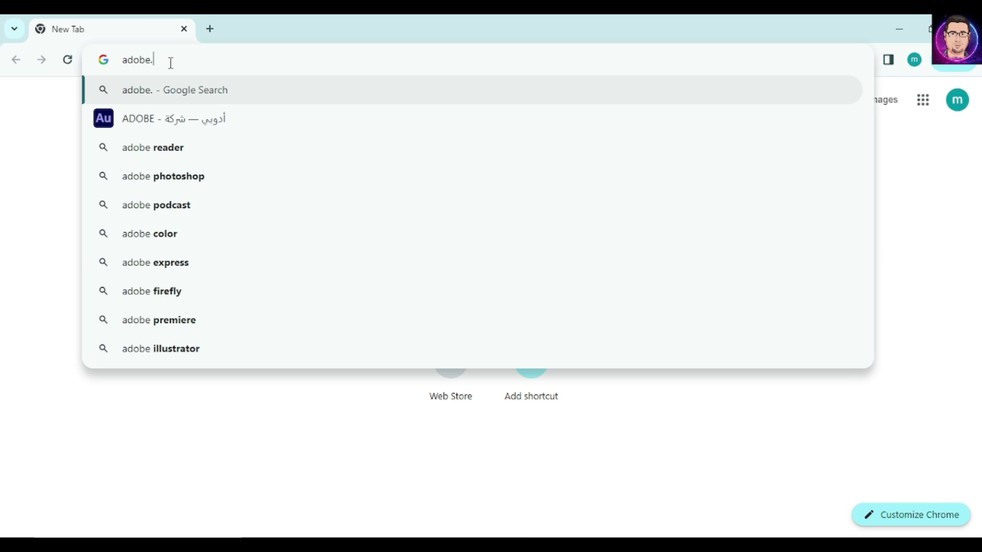
text(com)
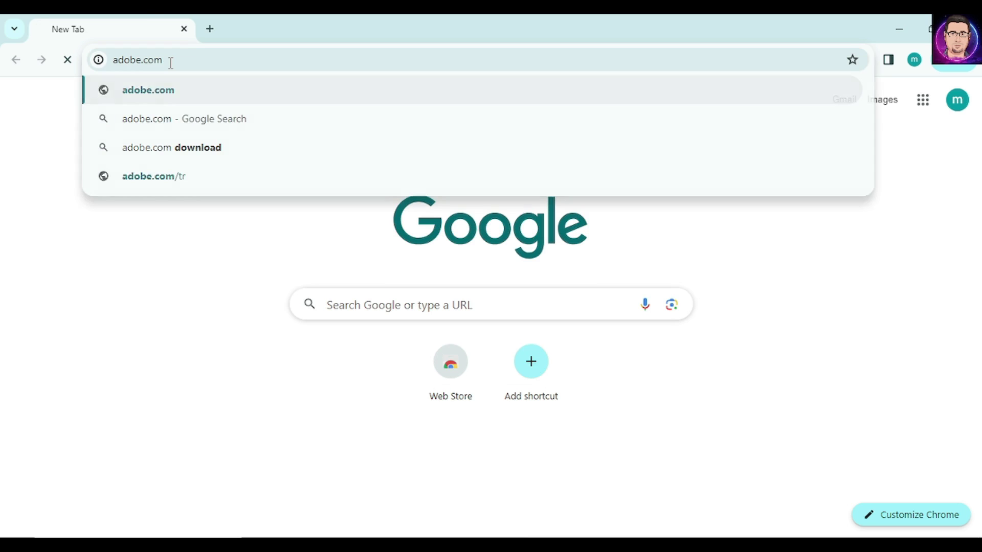
key(Return)
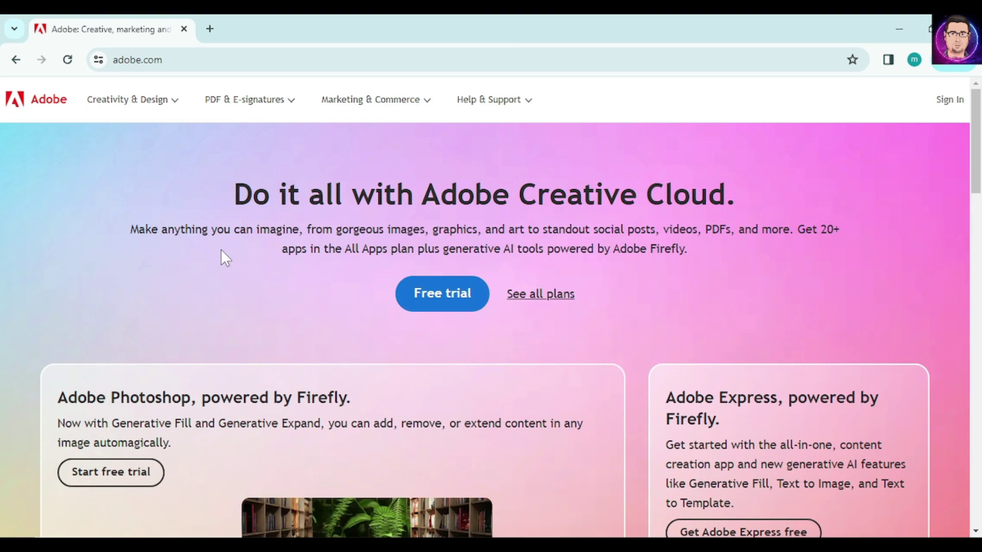
Open Creative Cloud for business from the footer, staying on the United States site
scroll(221, 249, down, 10)
scroll(221, 249, down, 10)
scroll(220, 247, down, 5)
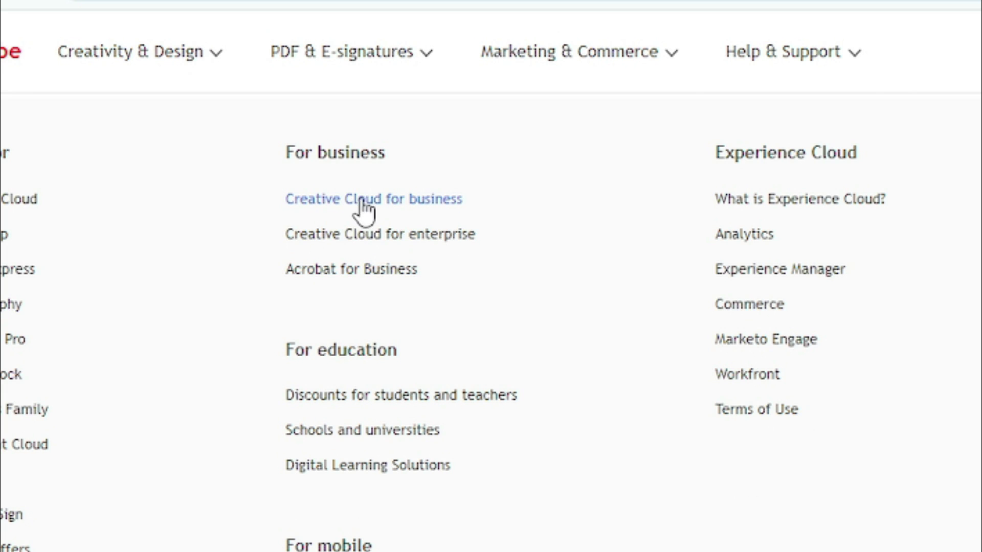
click(283, 188)
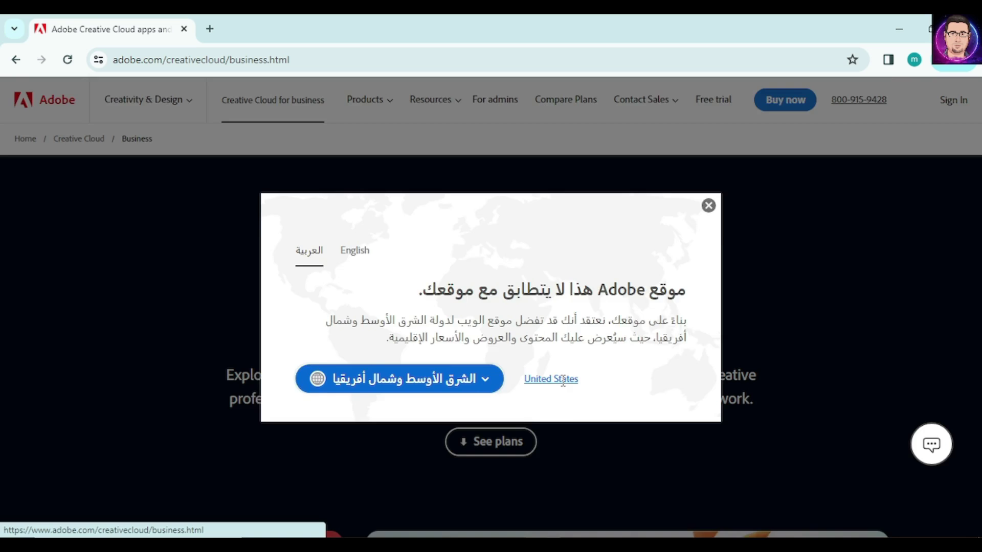
click(620, 424)
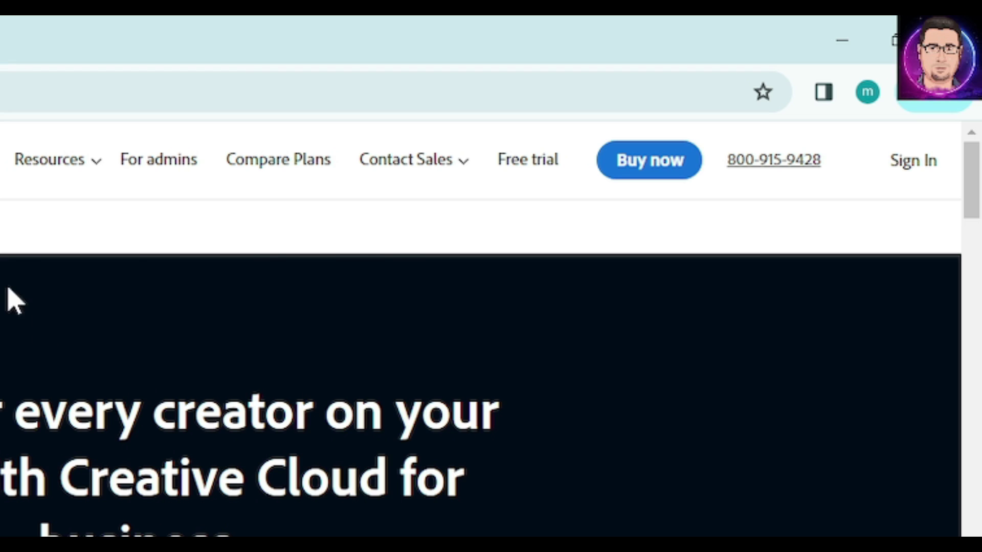
Start the business free trial and enter the business e-mail, first and last name, and company name
click(517, 171)
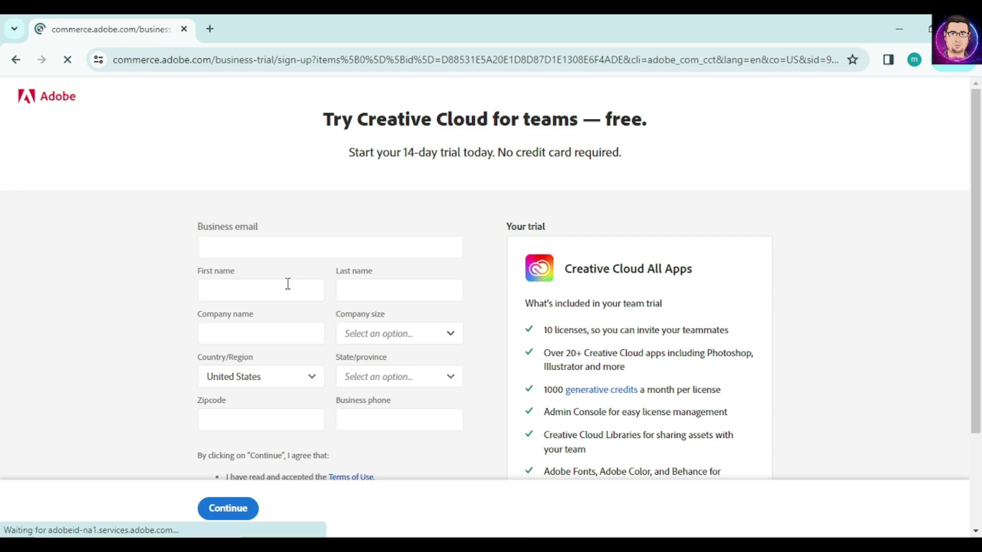
click(285, 287)
click(244, 248)
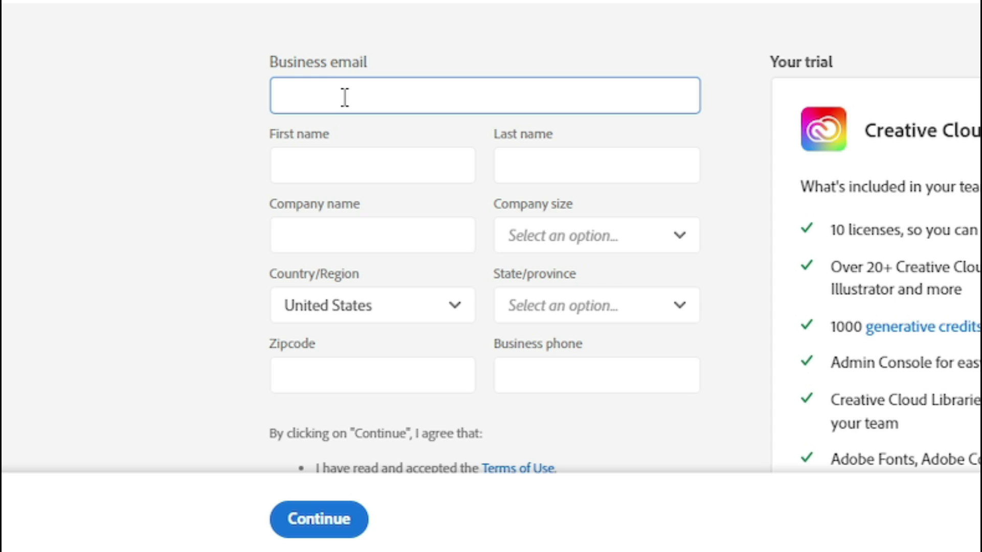
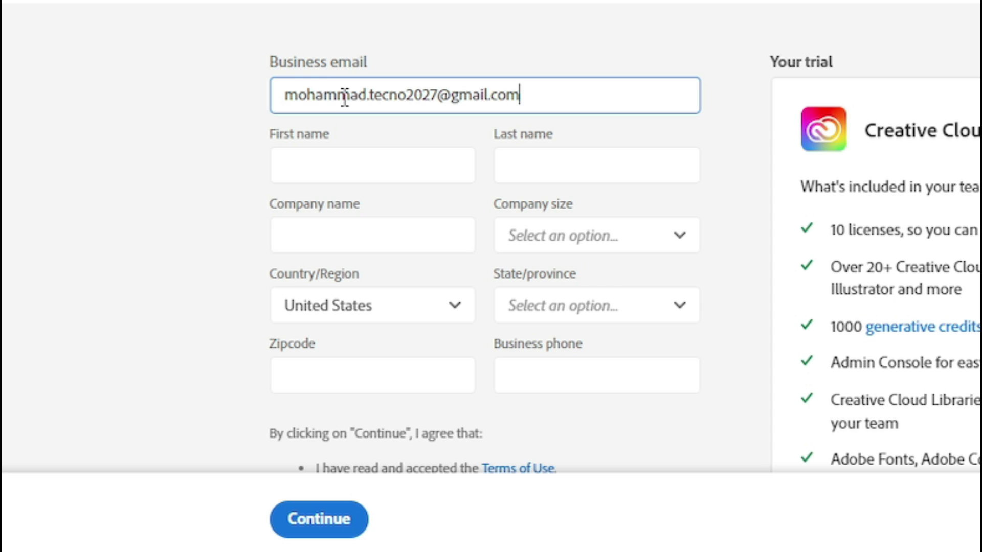
click(346, 156)
click(519, 166)
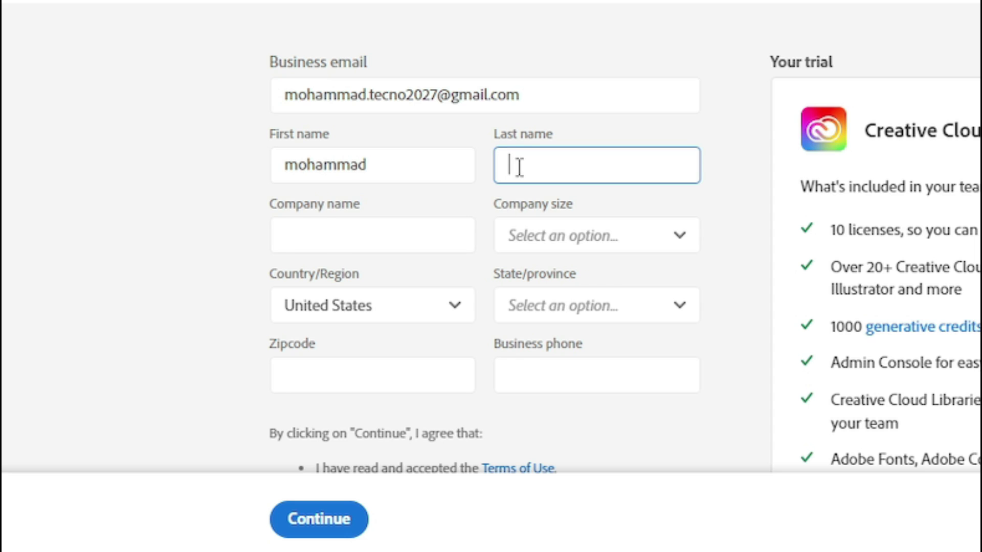
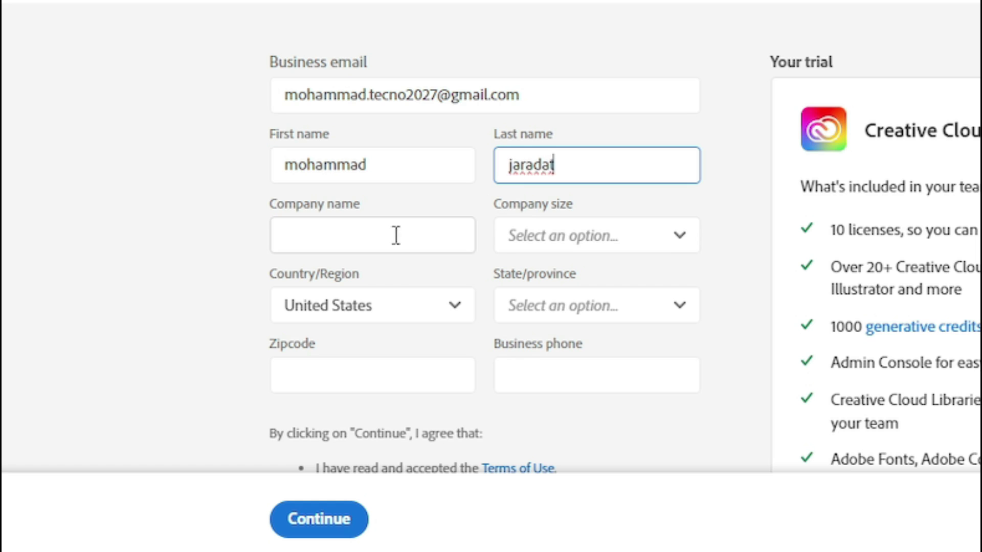
click(333, 236)
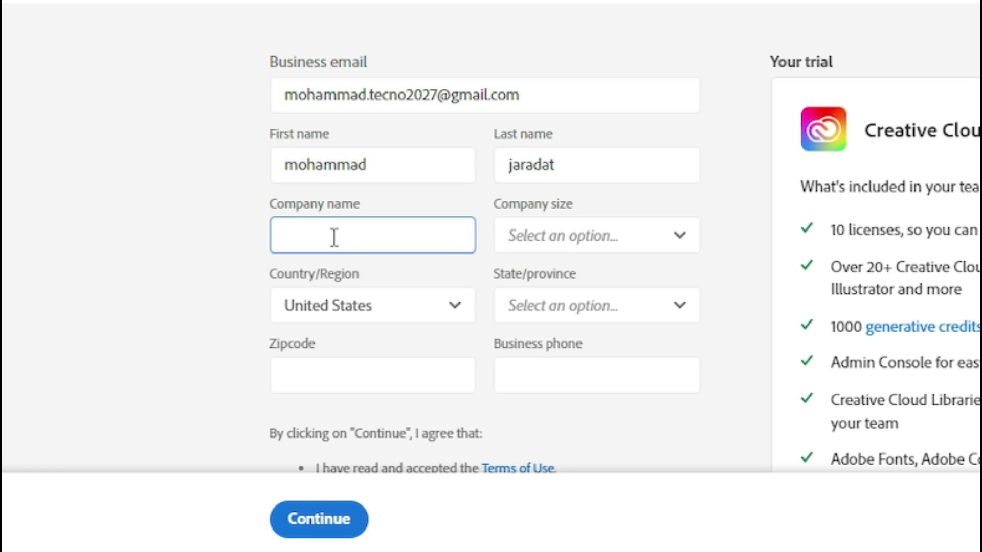
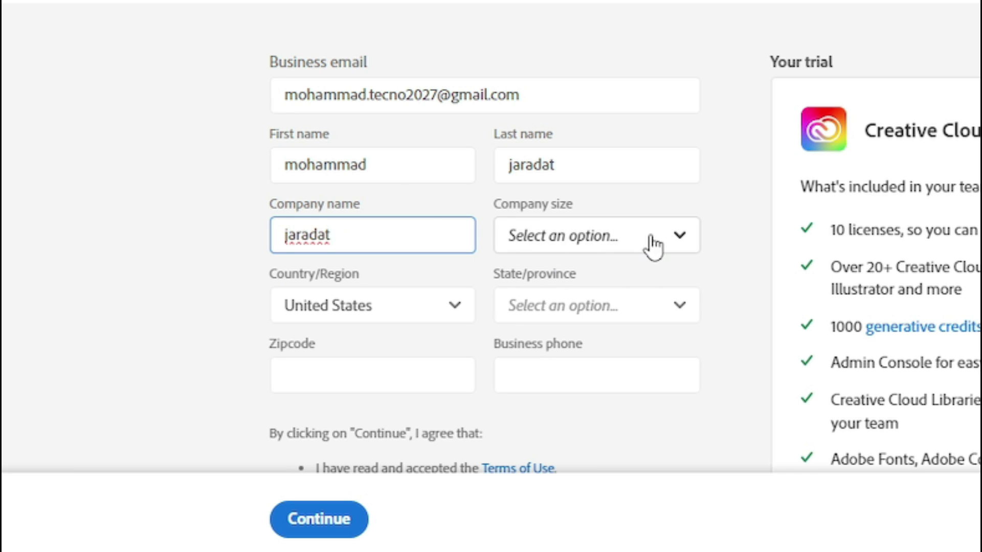
Set company size 1-9 and state Alabama, enter zip code and phone, and submit
click(674, 244)
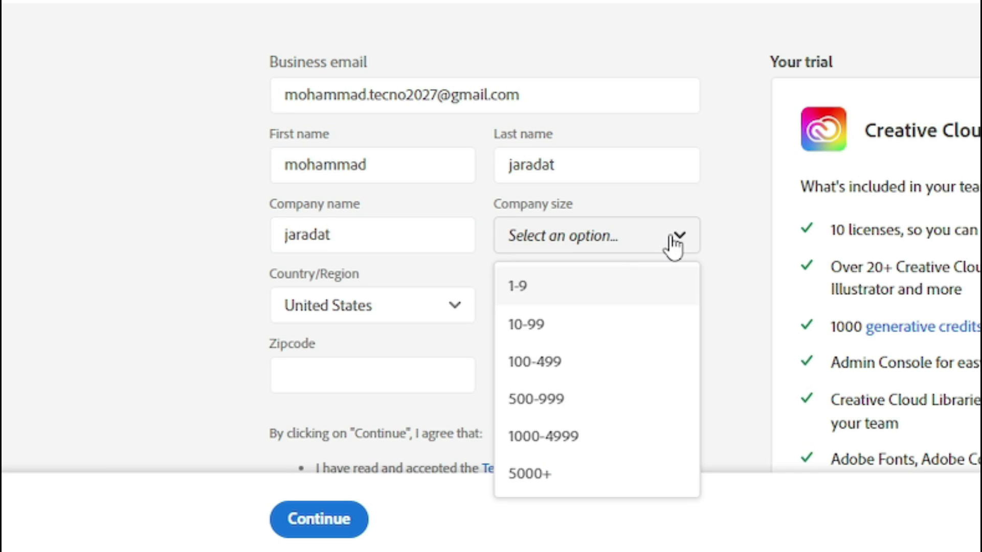
click(530, 295)
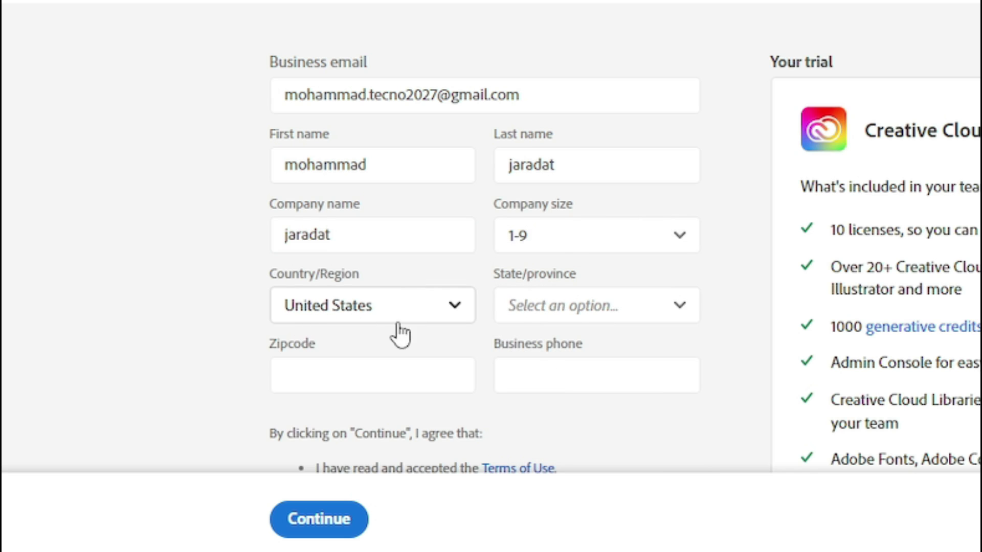
click(674, 325)
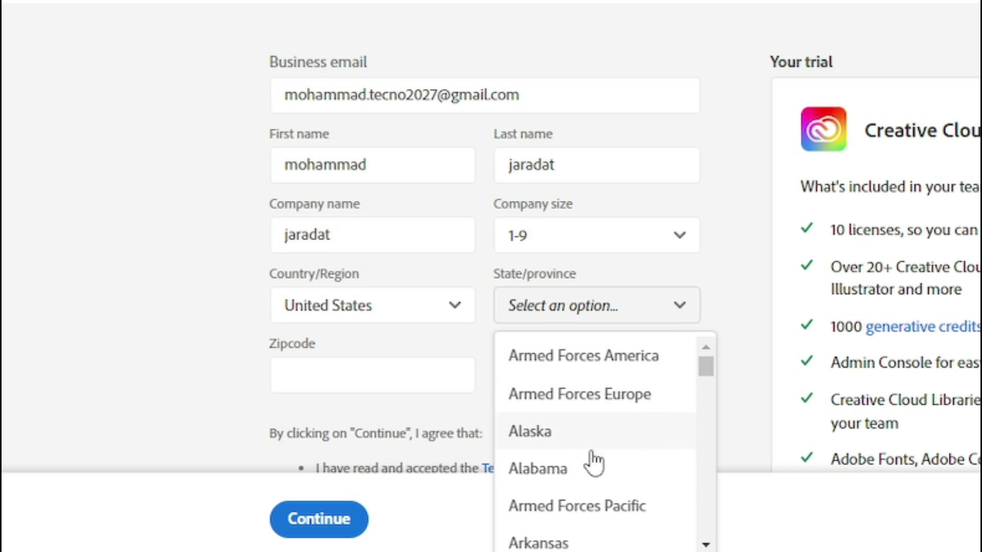
click(565, 478)
click(354, 377)
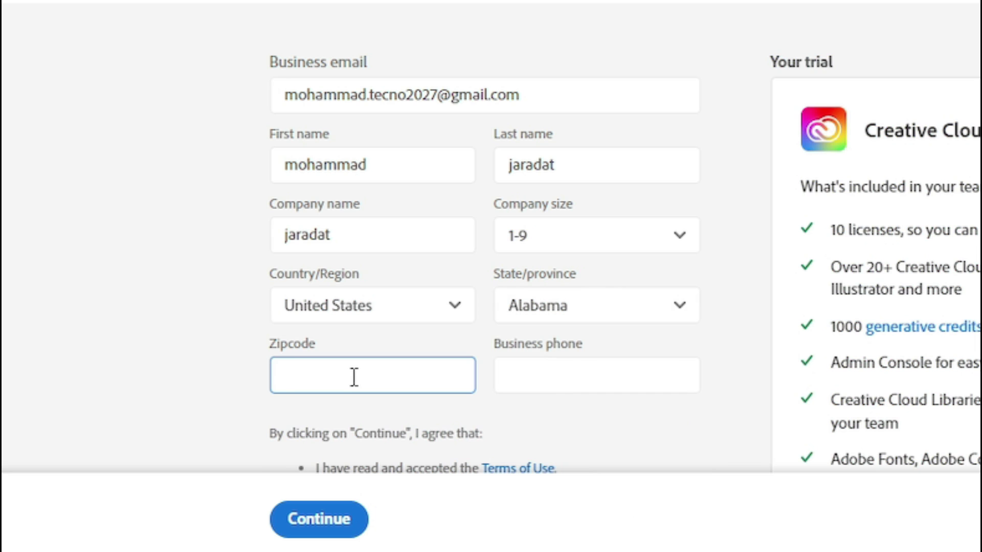
text(55555)
click(520, 379)
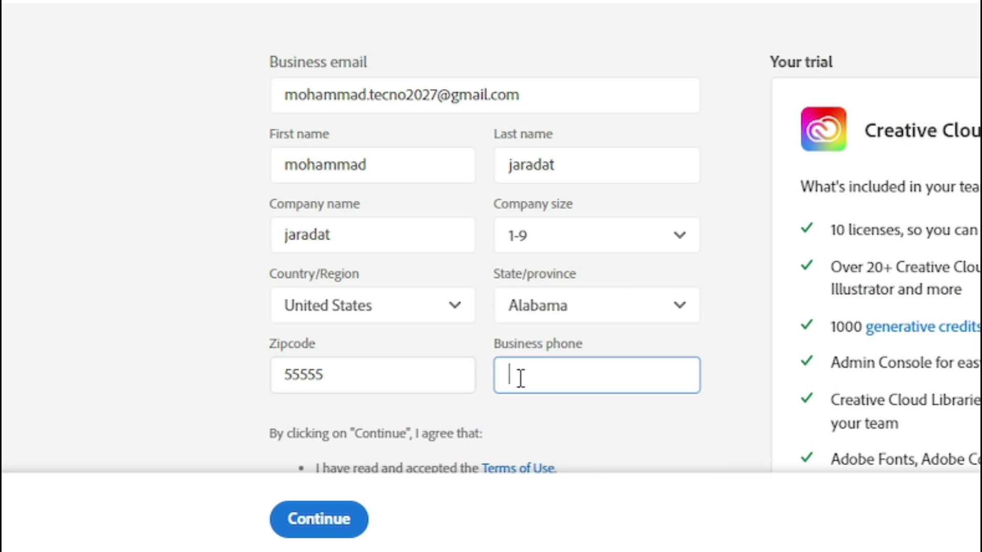
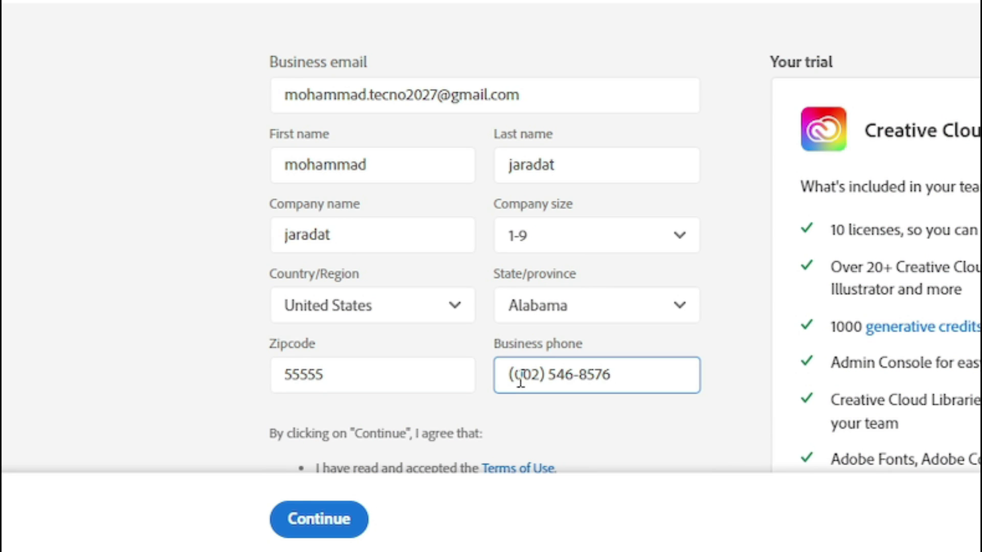
click(340, 522)
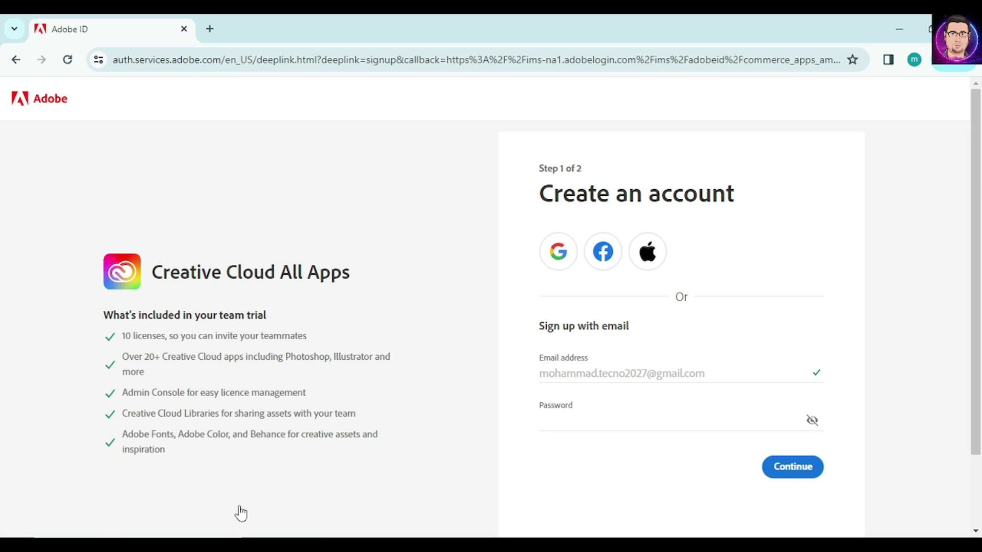
Enter the account password and birth year, then create the Adobe account
click(569, 423)
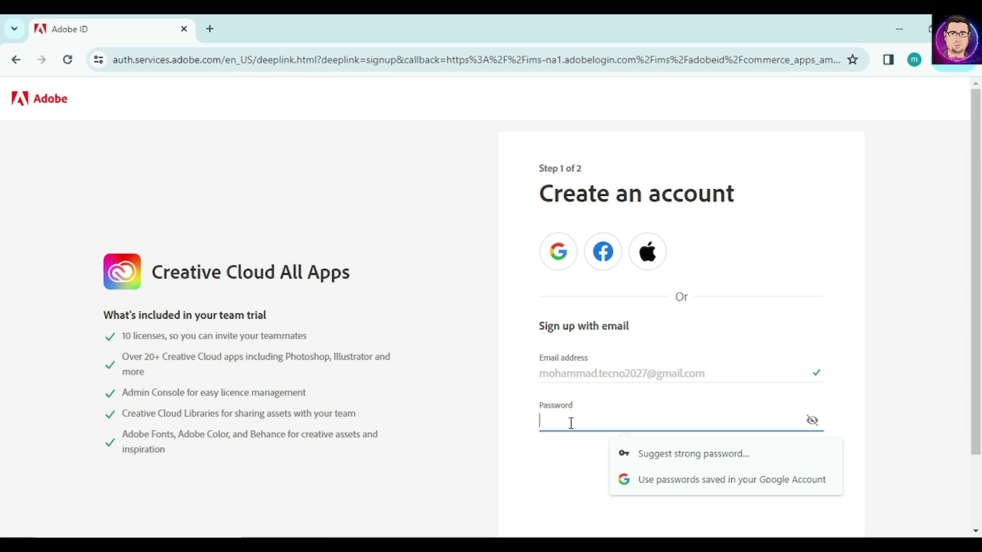
scroll(568, 427, down, 2)
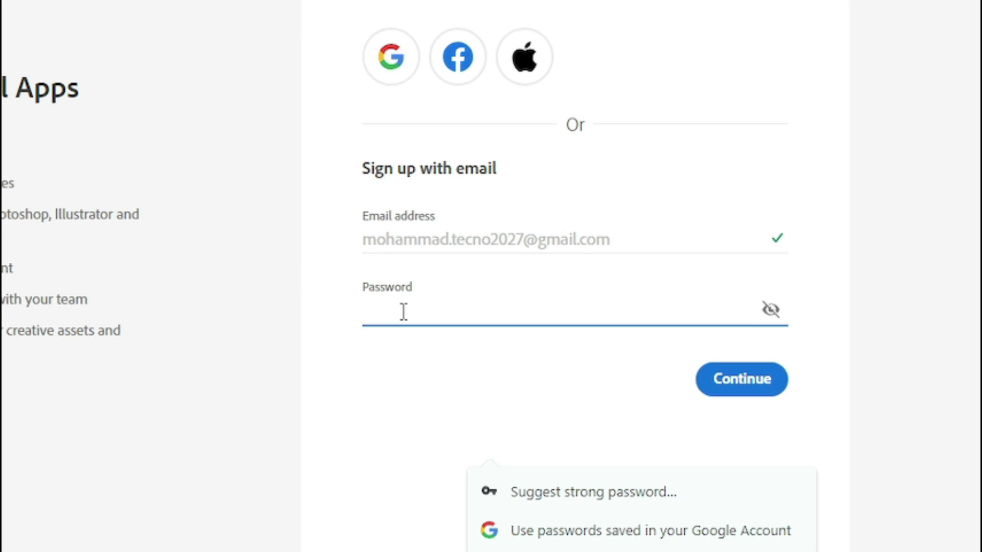
text(•)
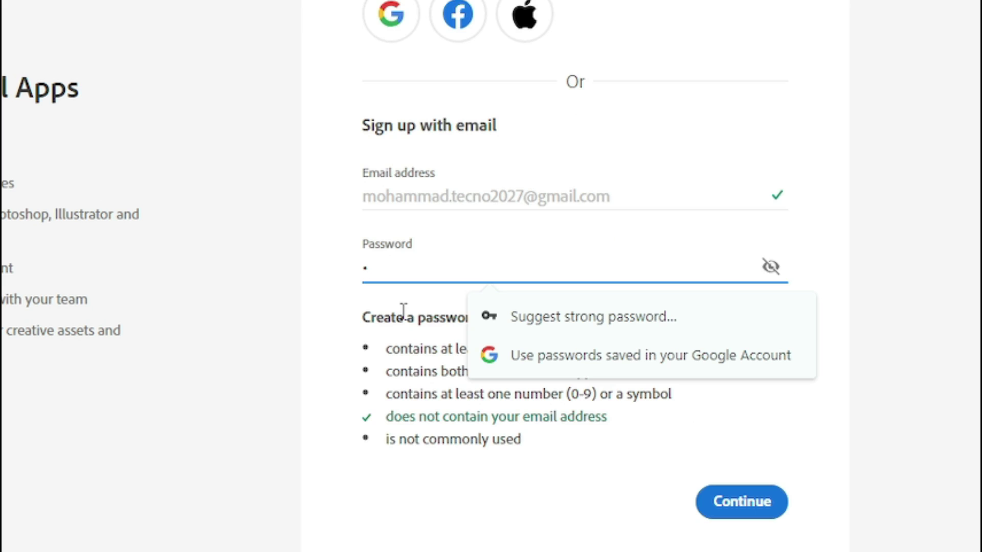
text(••)
text(•••••)
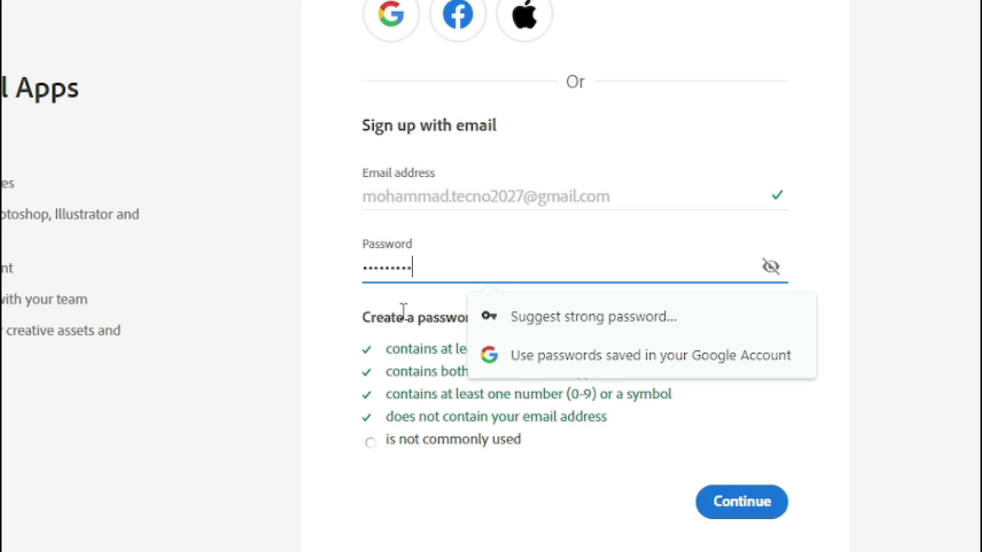
click(762, 518)
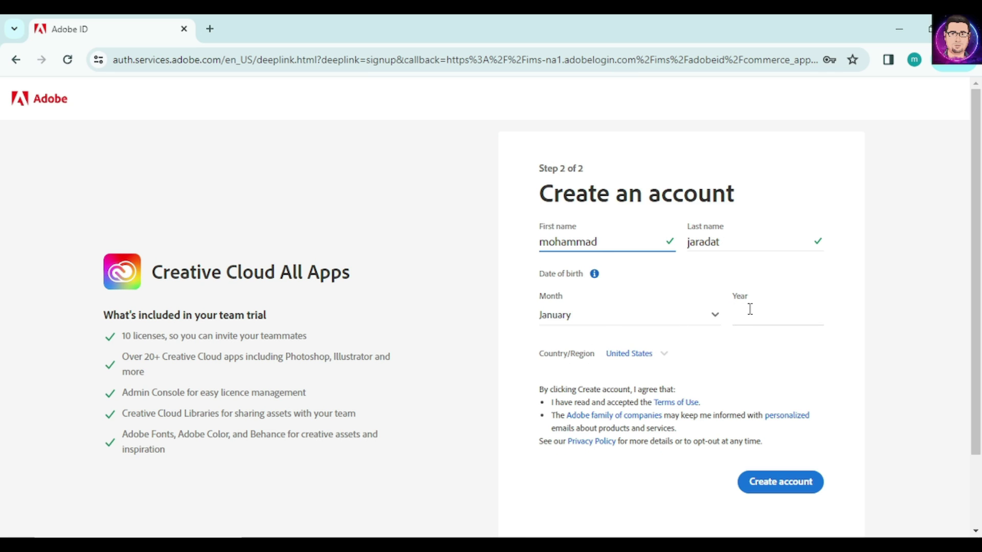
click(748, 319)
text(1975)
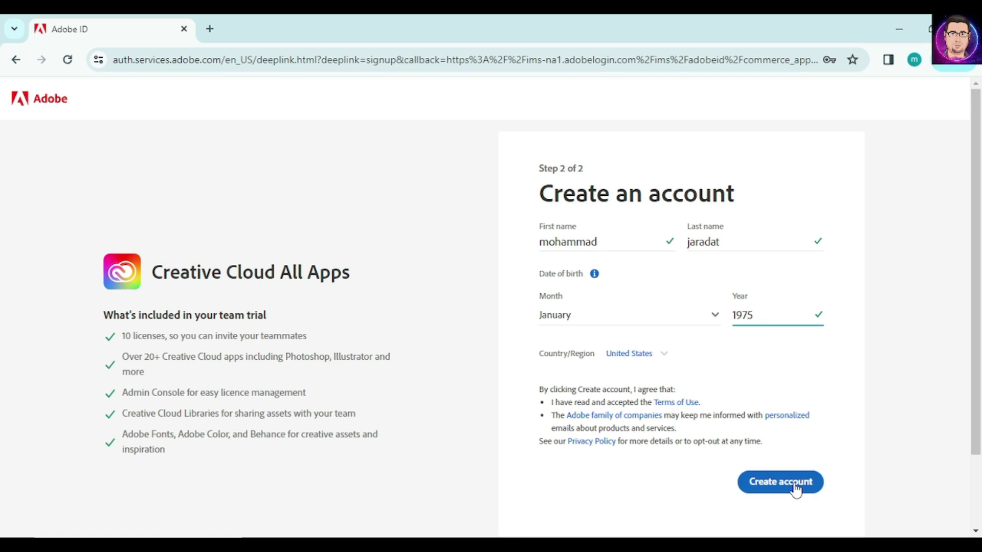
click(795, 484)
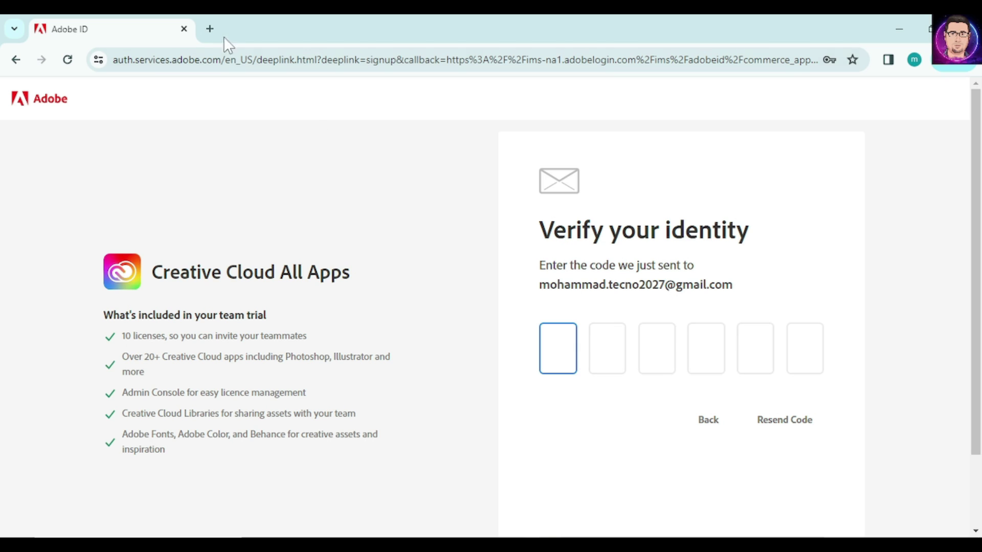
In a new tab, dismiss Chrome's ad privacy notice and open Gmail
click(209, 29)
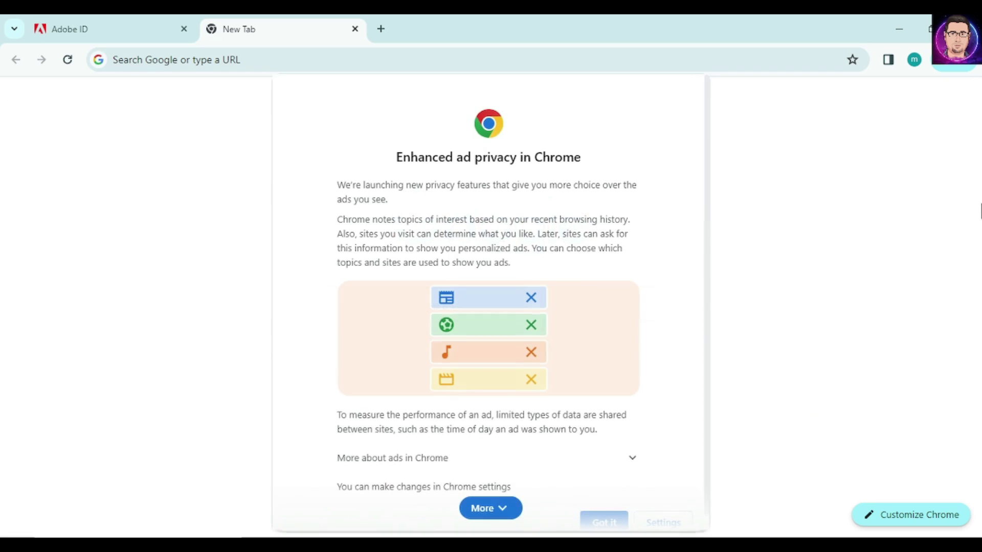
click(500, 512)
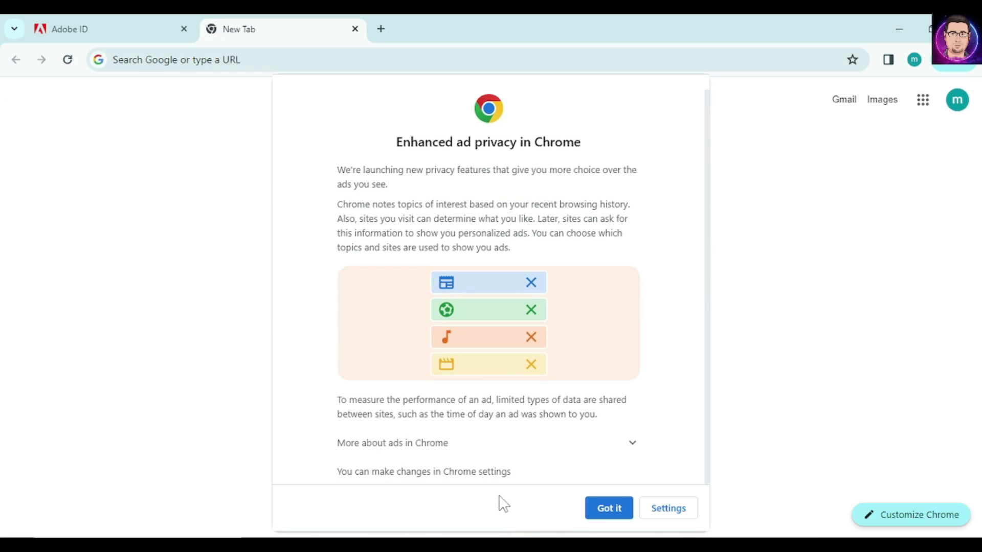
click(603, 521)
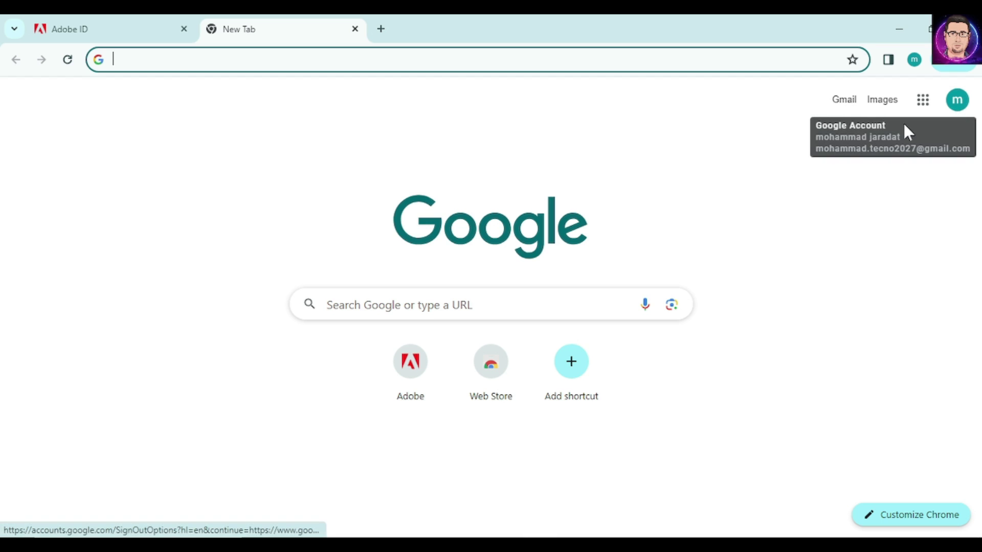
click(845, 102)
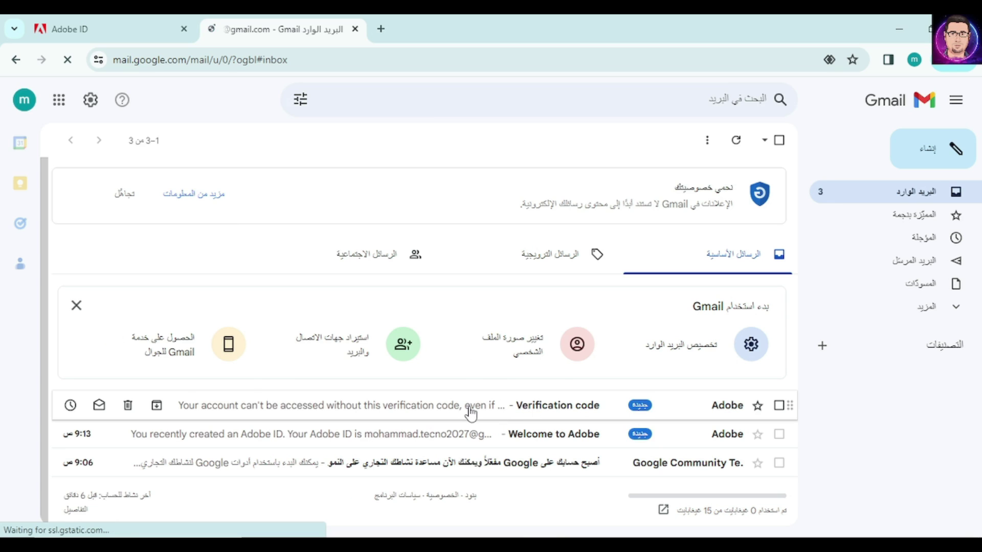
Open Adobe's Verification code email and copy the six-digit code
click(470, 412)
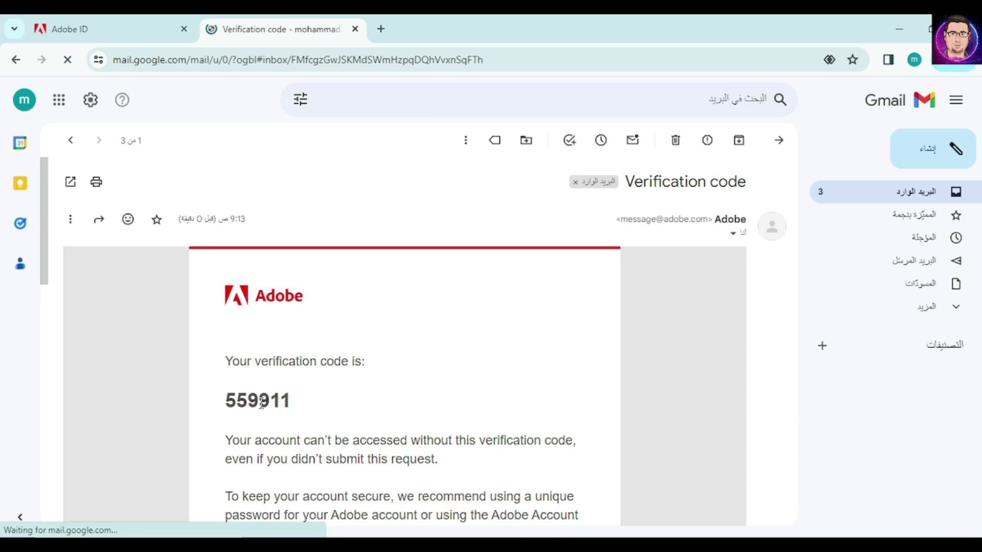
double_click(261, 404)
right_click(261, 404)
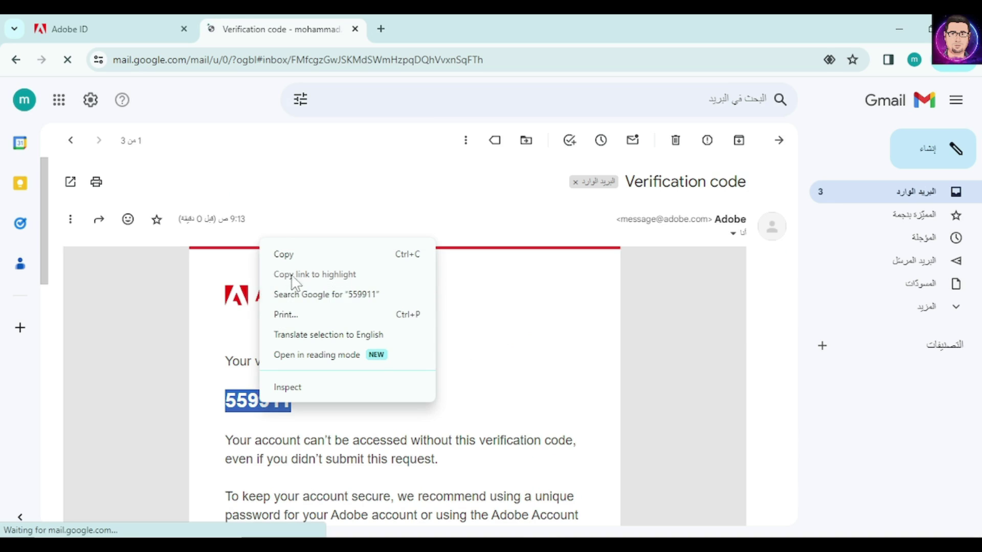
click(284, 254)
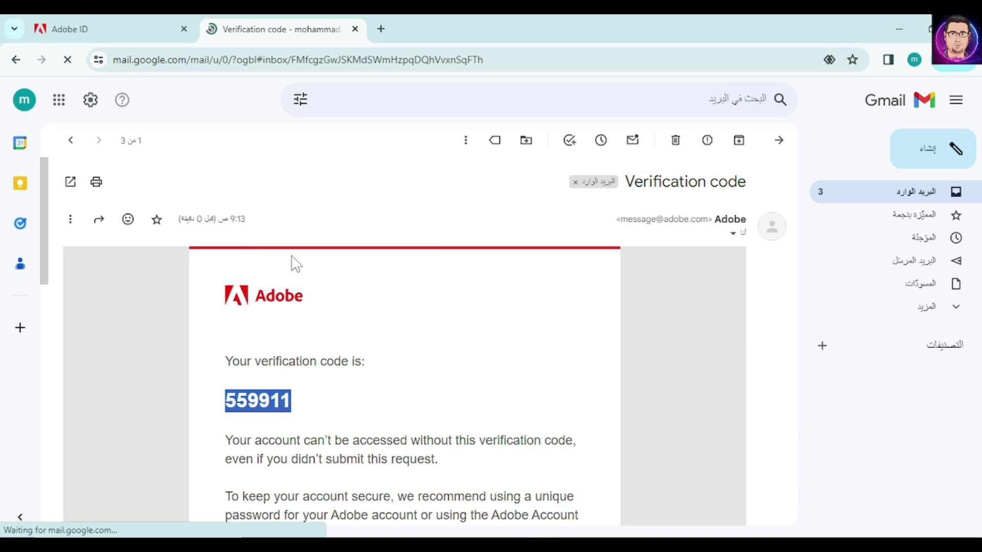
Paste the emailed verification code into the Adobe ID code boxes to confirm the All Apps team trial
click(106, 32)
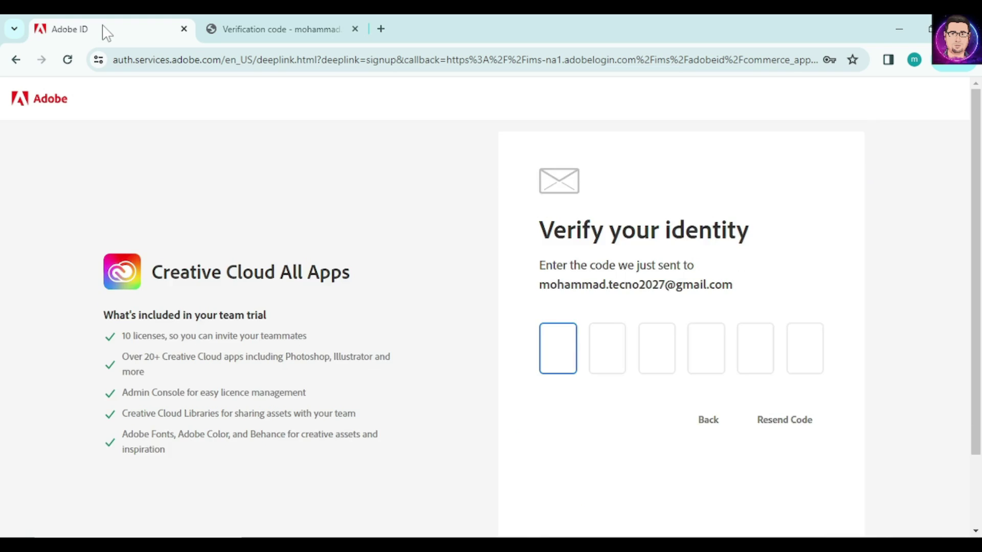
right_click(560, 397)
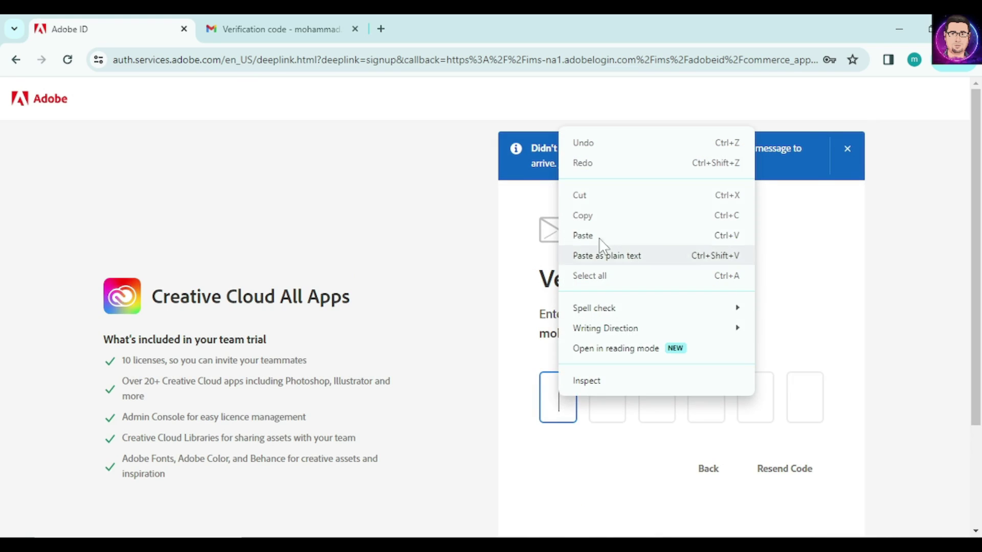
click(600, 236)
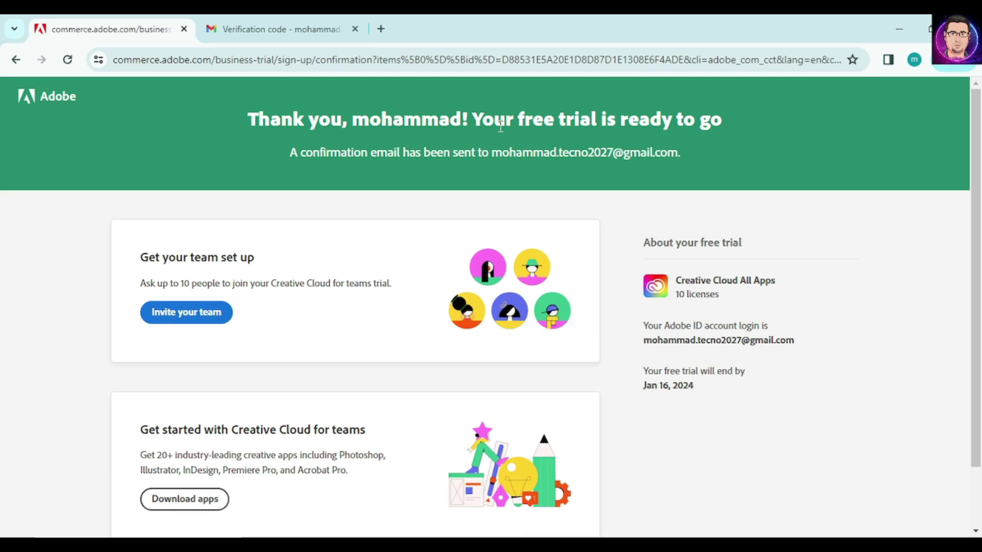
scroll(368, 193, down, 2)
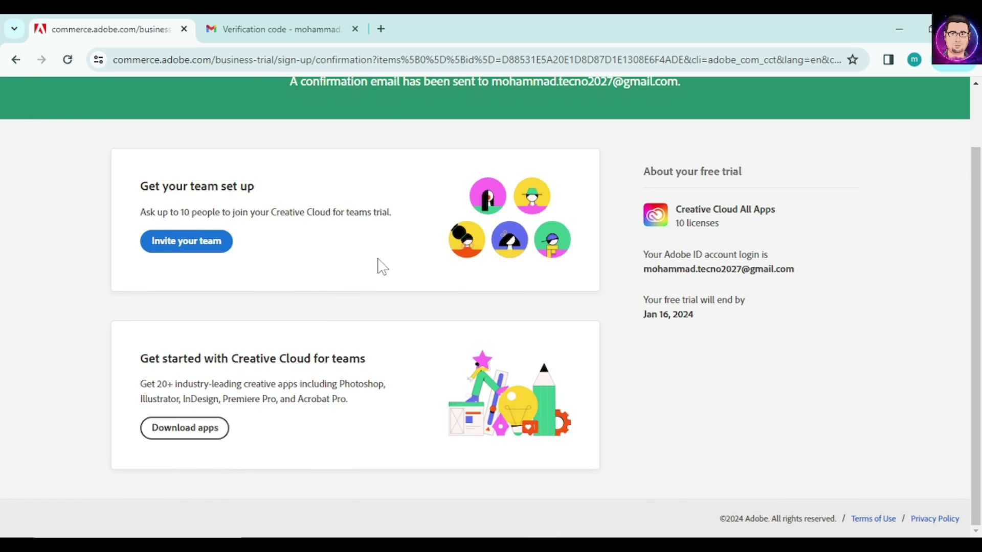
scroll(379, 264, up, 2)
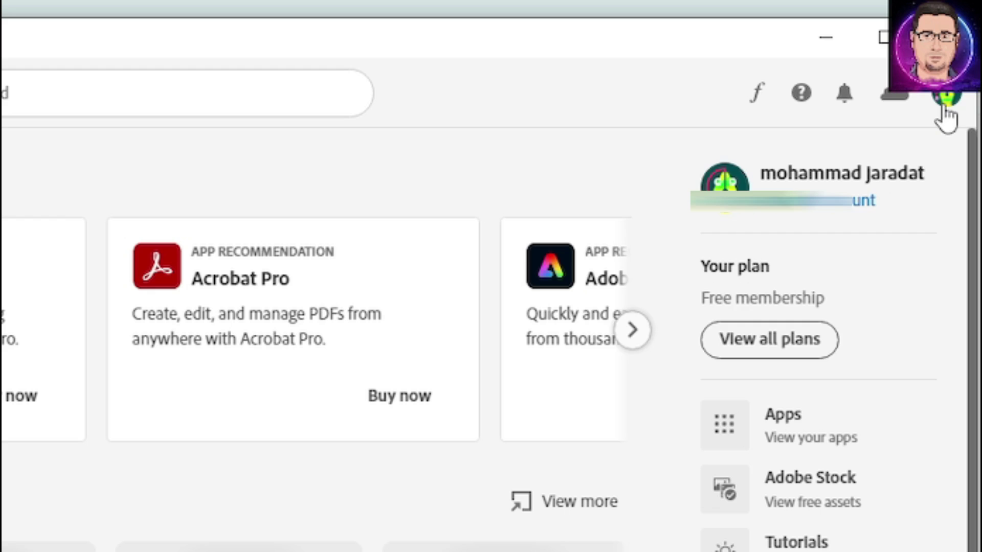
Sign out of Creative Cloud and sign back in with the new account's email and password
click(964, 66)
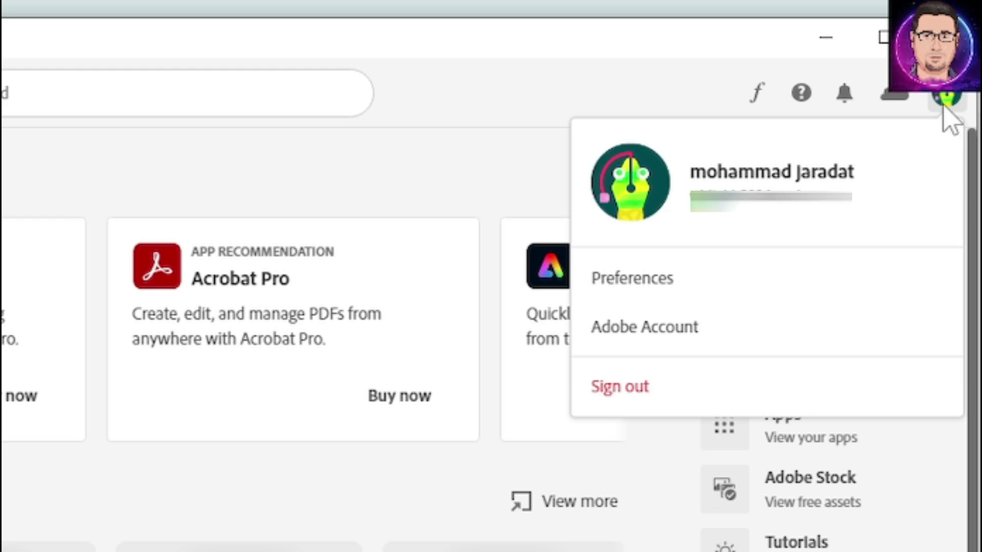
click(628, 394)
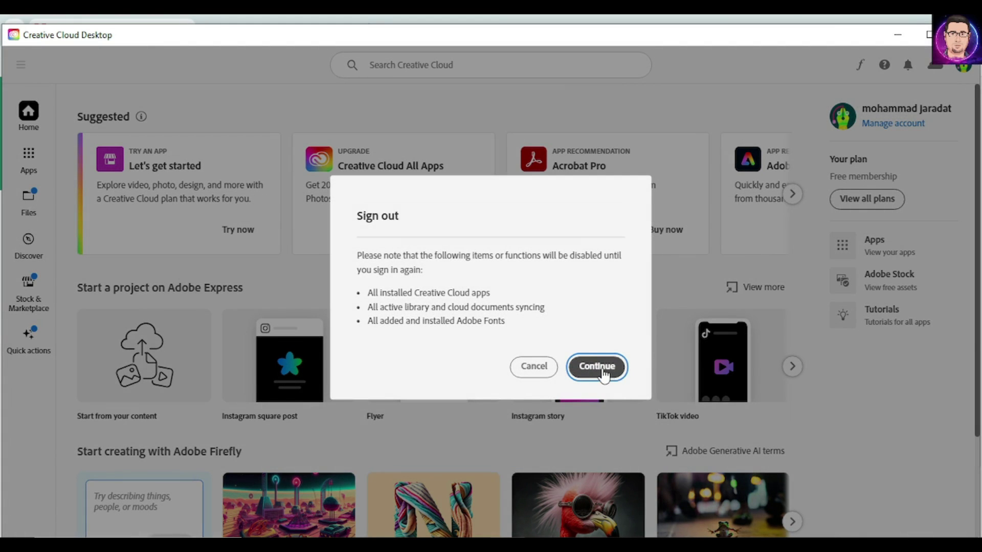
click(603, 373)
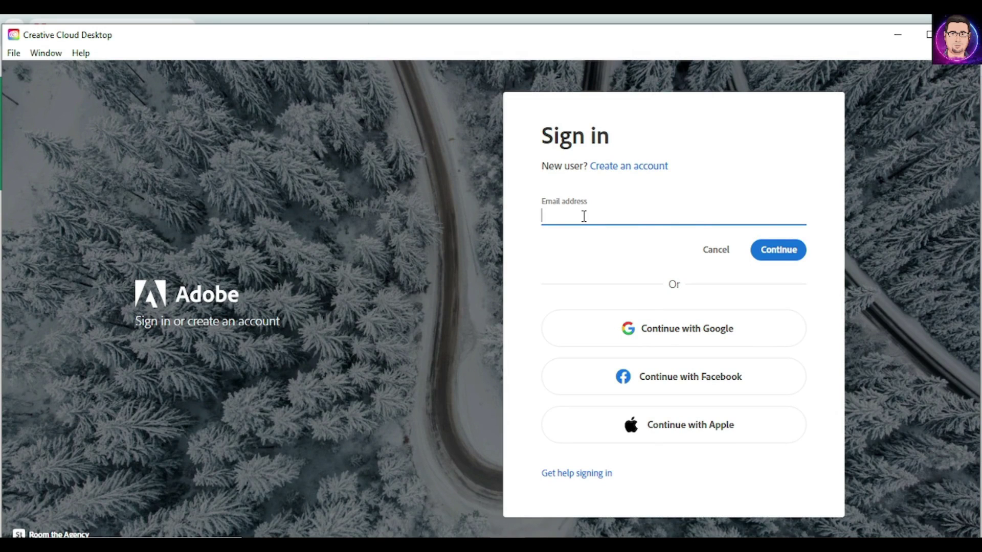
click(774, 253)
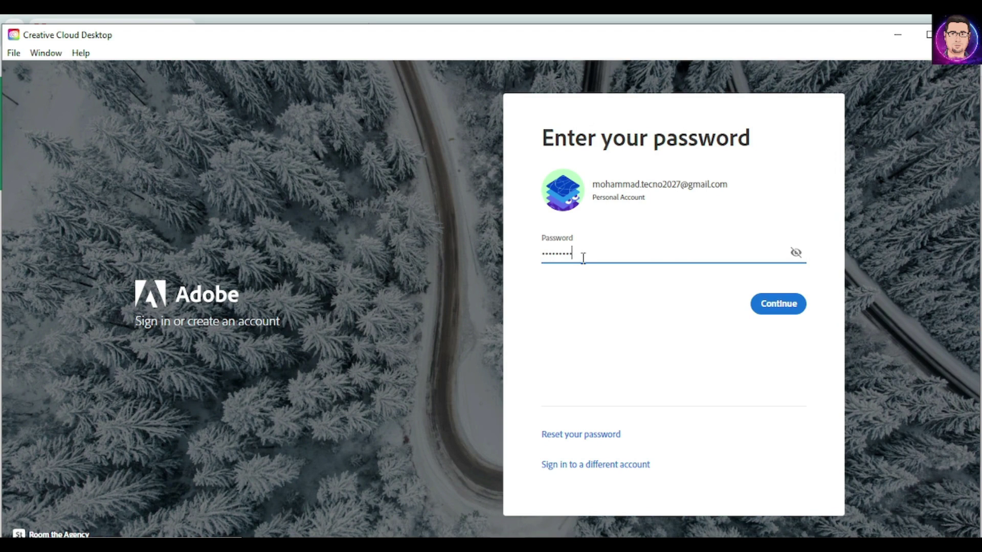
click(787, 307)
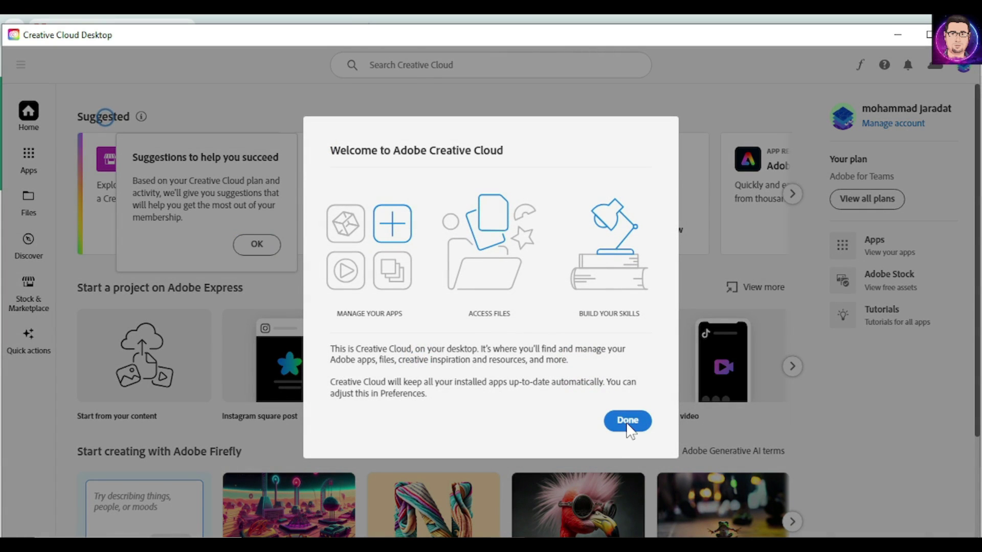
Install Photoshop (Beta) from Apps > Beta apps, dismissing the welcome and tour popups
click(627, 423)
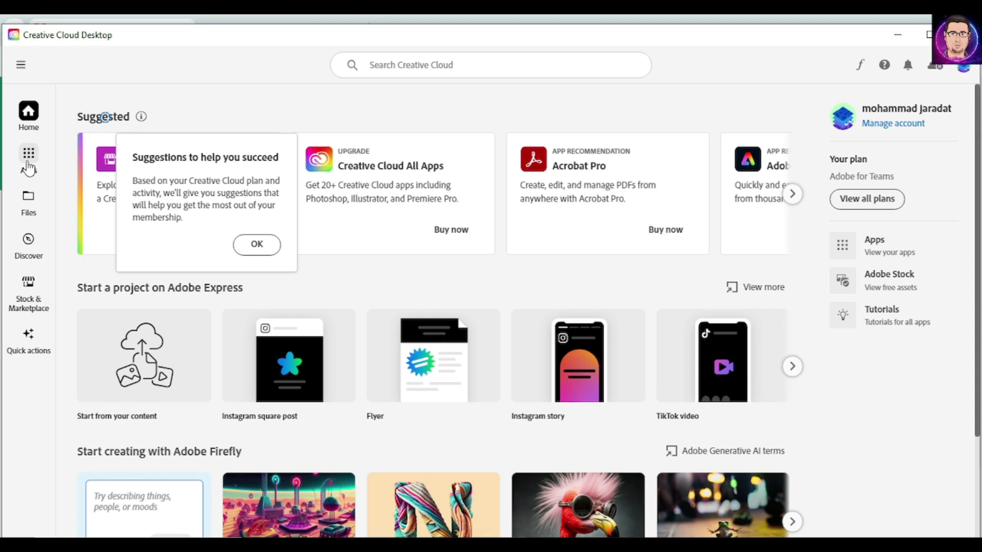
click(28, 166)
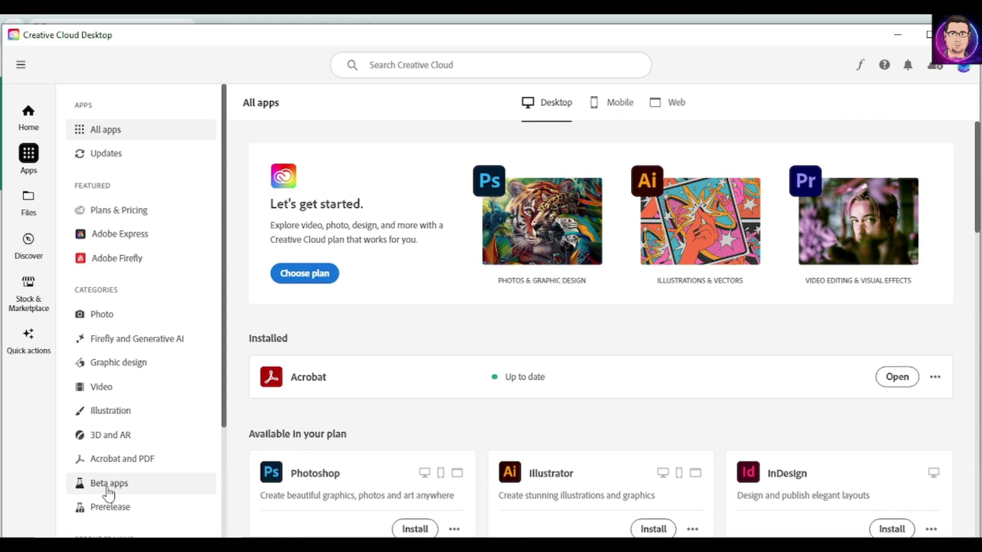
click(108, 493)
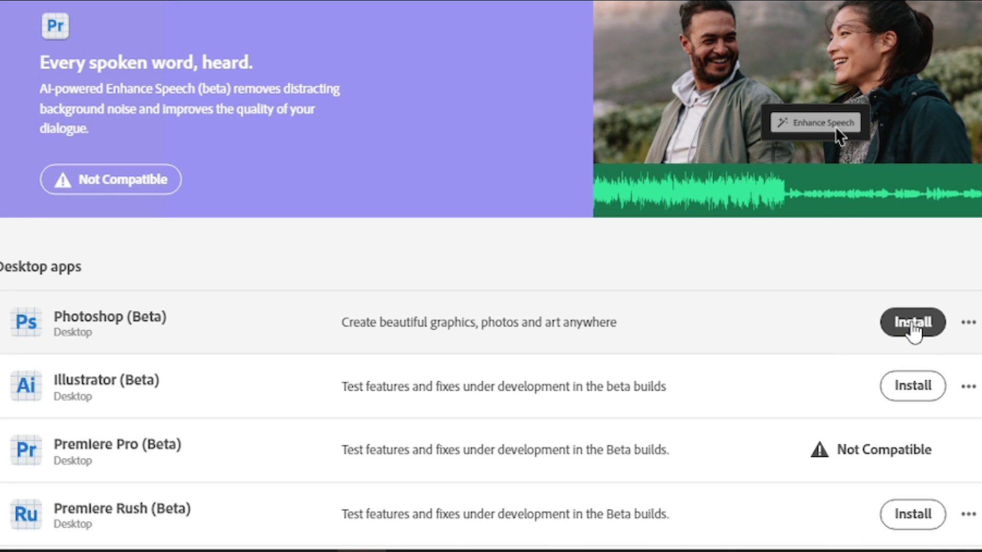
click(912, 326)
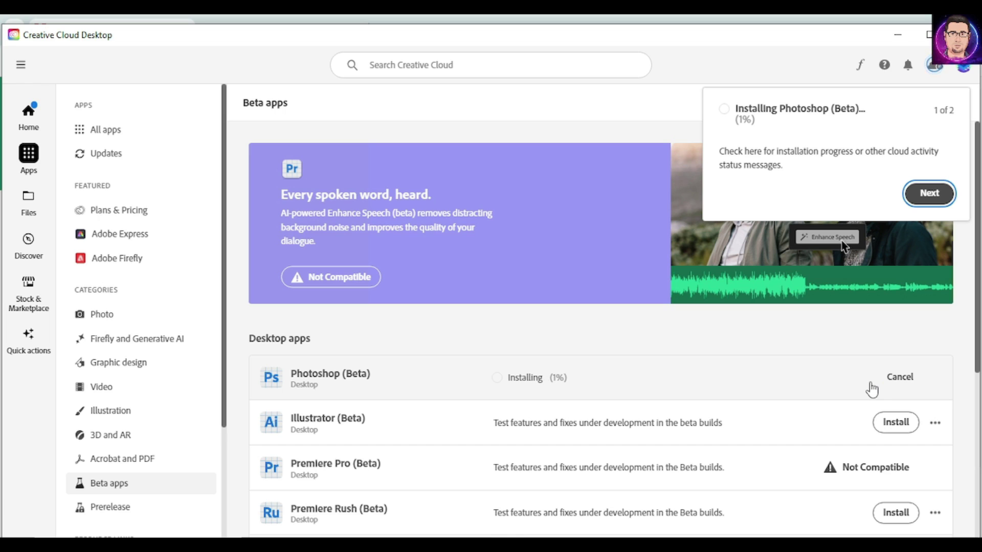
click(930, 195)
click(199, 187)
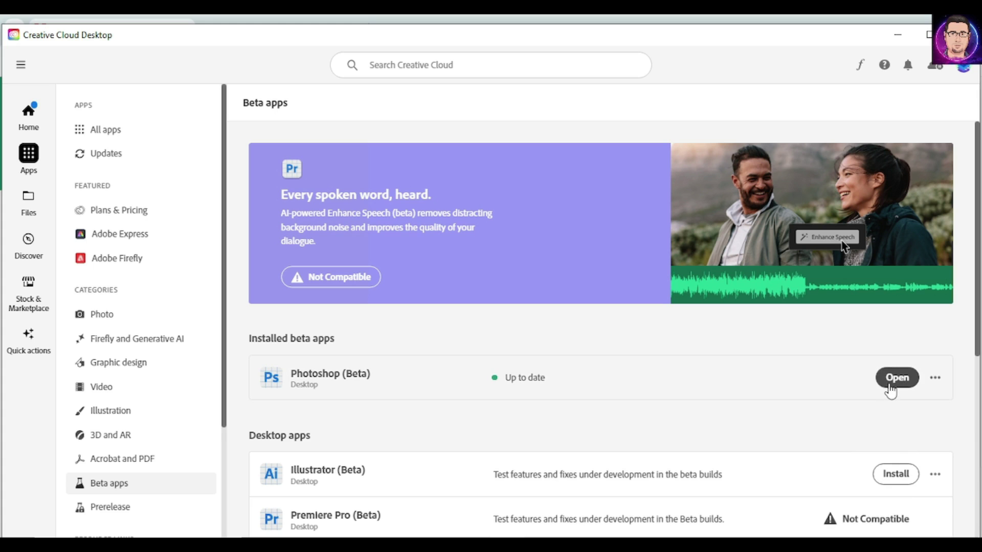
Launch Photoshop (Beta) and open home-74561_1280.jpg from the Desktop's New folder
click(890, 383)
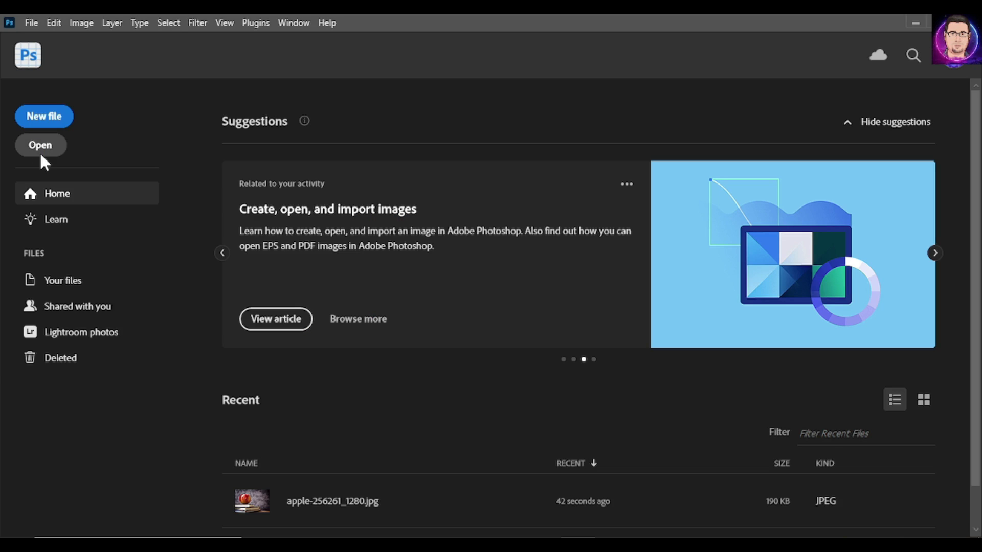
click(40, 152)
double_click(265, 149)
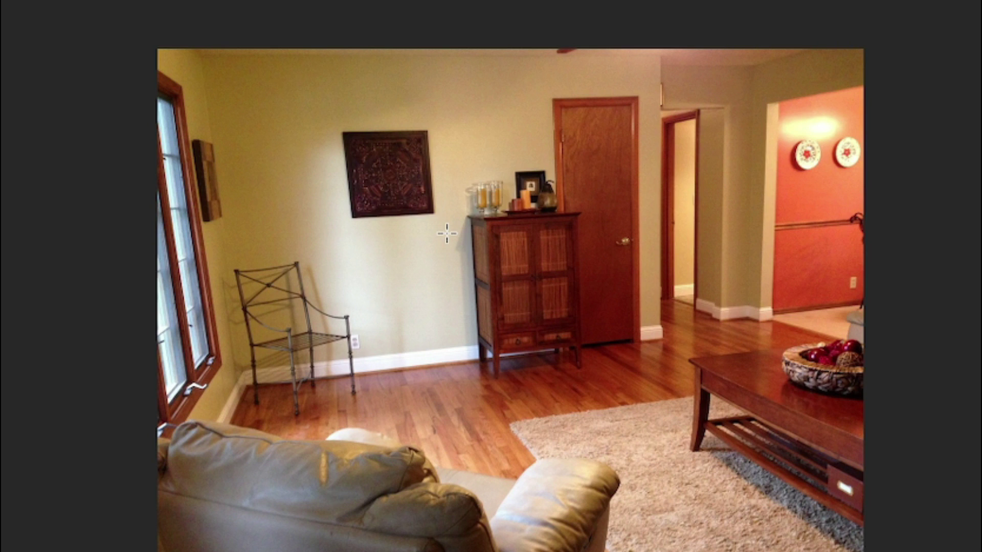
Marquee the wall picture, generative fill it with 'smat tv', and keep variation 2
drag(448, 233, 328, 119)
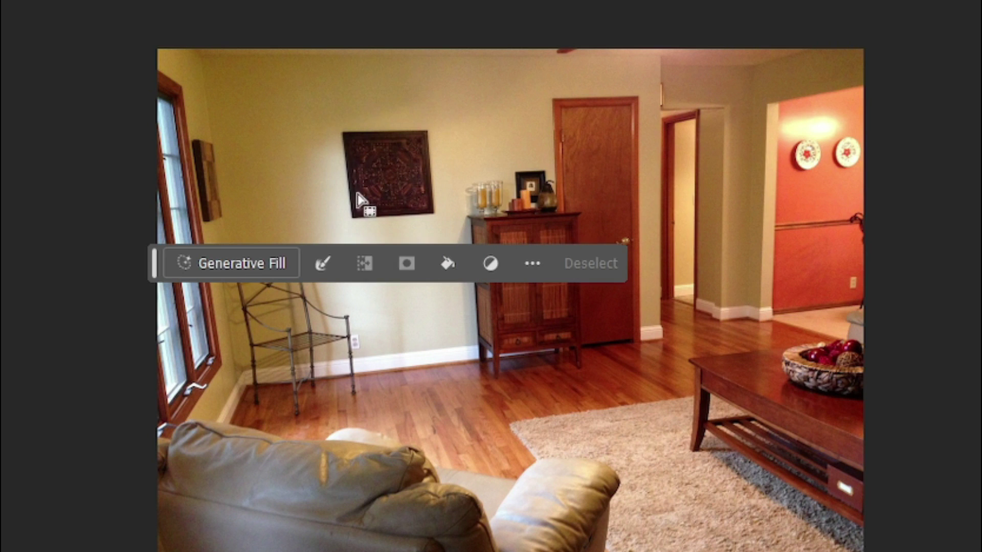
click(244, 265)
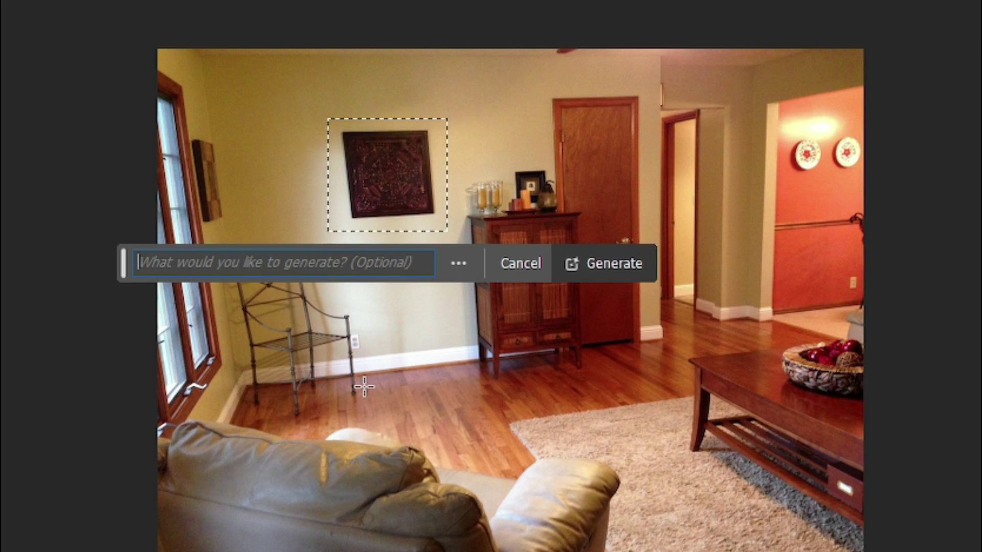
text(smat tv)
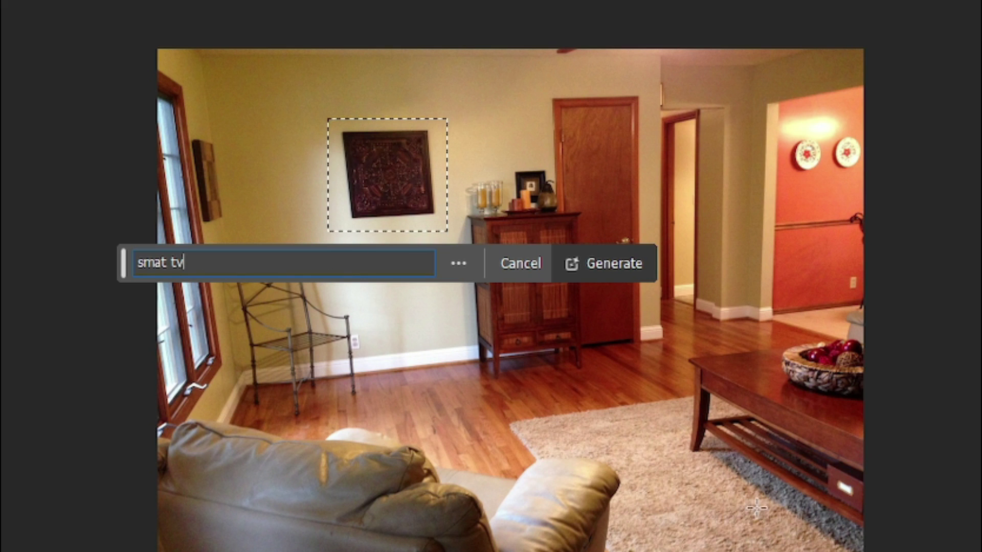
click(622, 263)
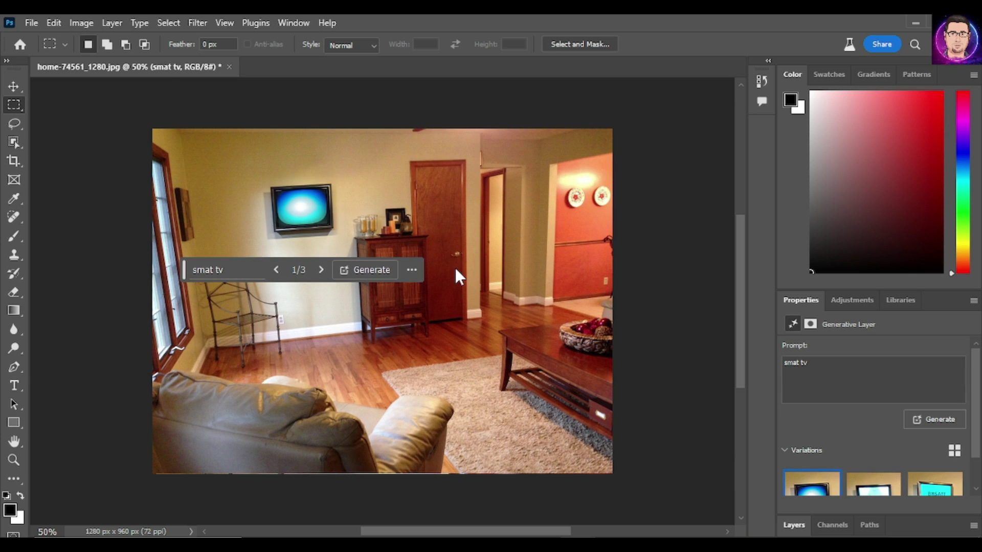
scroll(859, 463, down, 1)
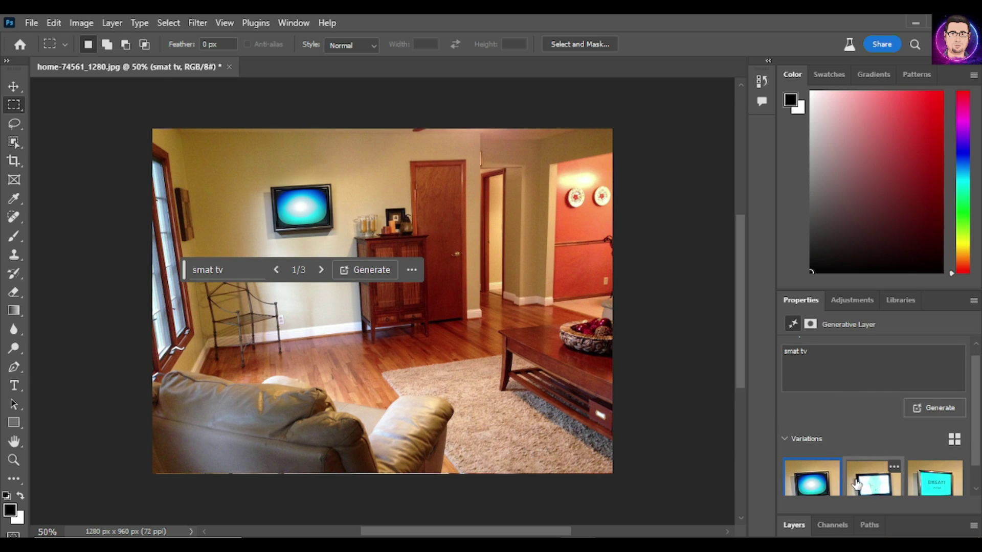
click(866, 483)
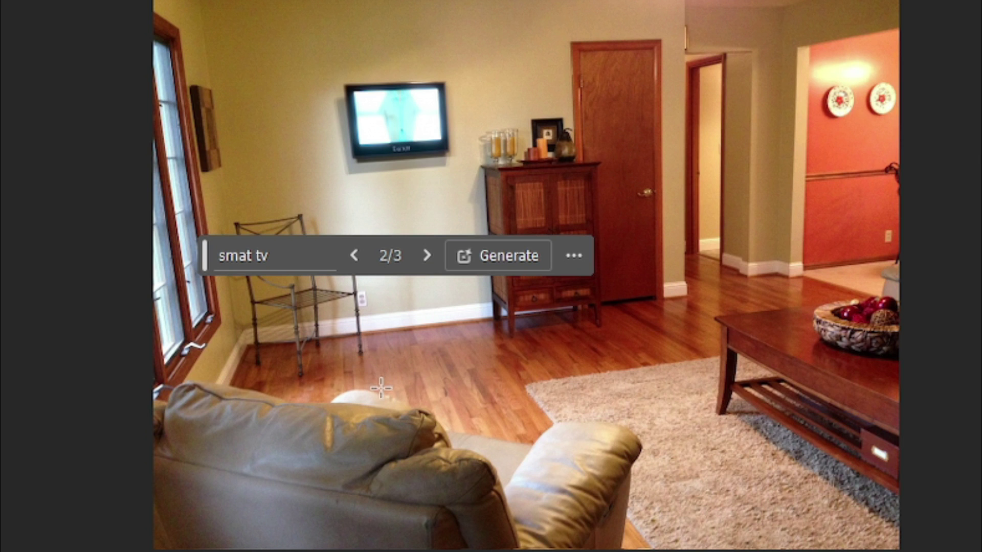
Select the metal chair, generative fill with 'remove', and keep variation 1, the potted plant
drag(278, 333, 282, 338)
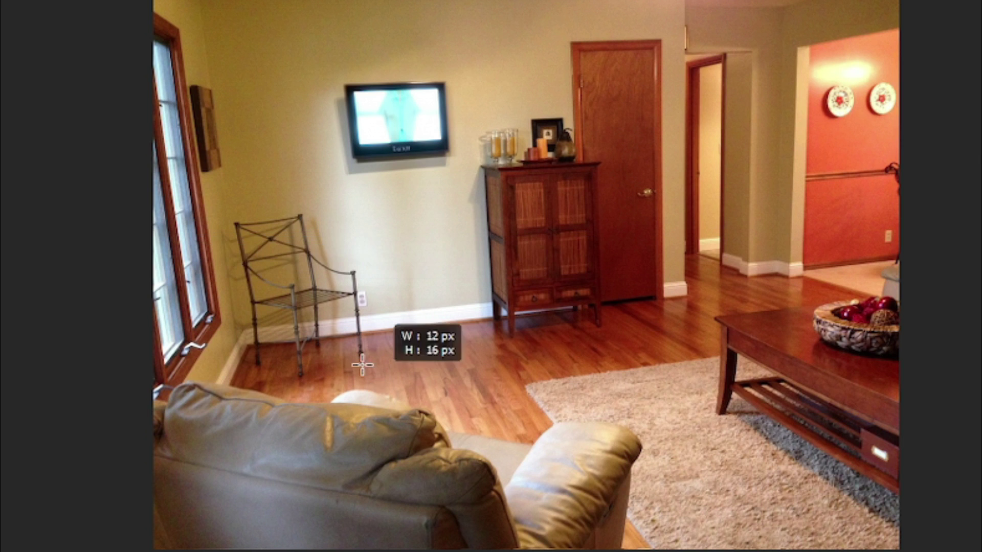
drag(362, 365, 227, 196)
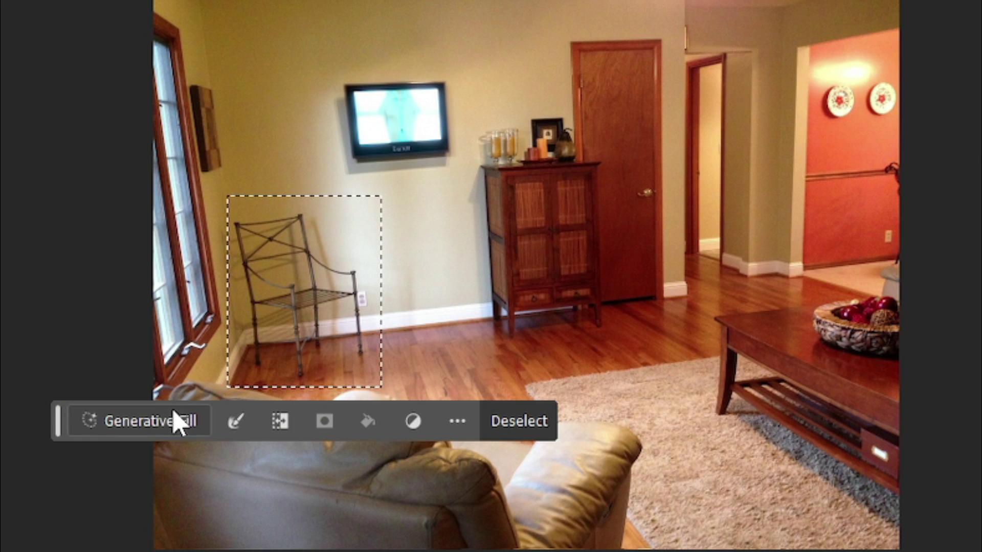
click(174, 422)
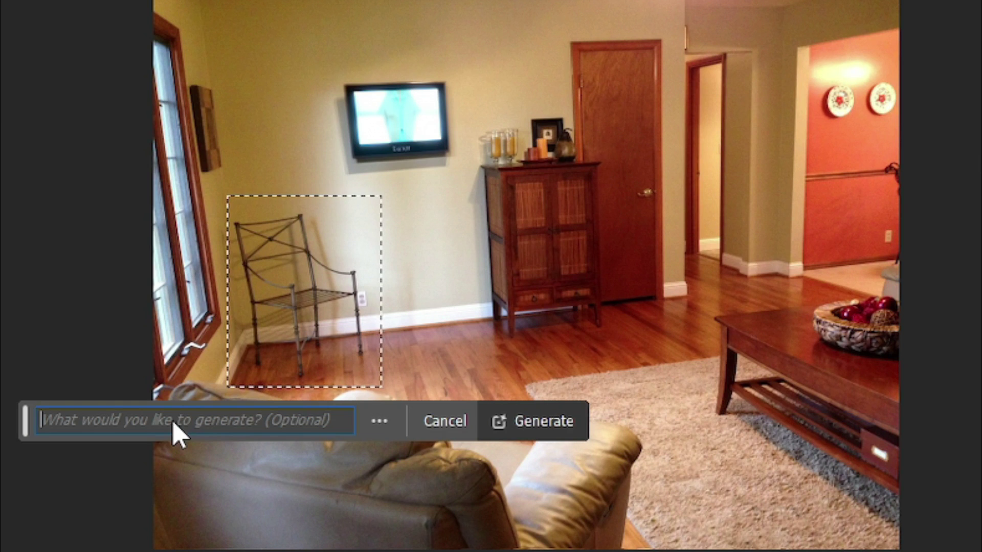
text(remove)
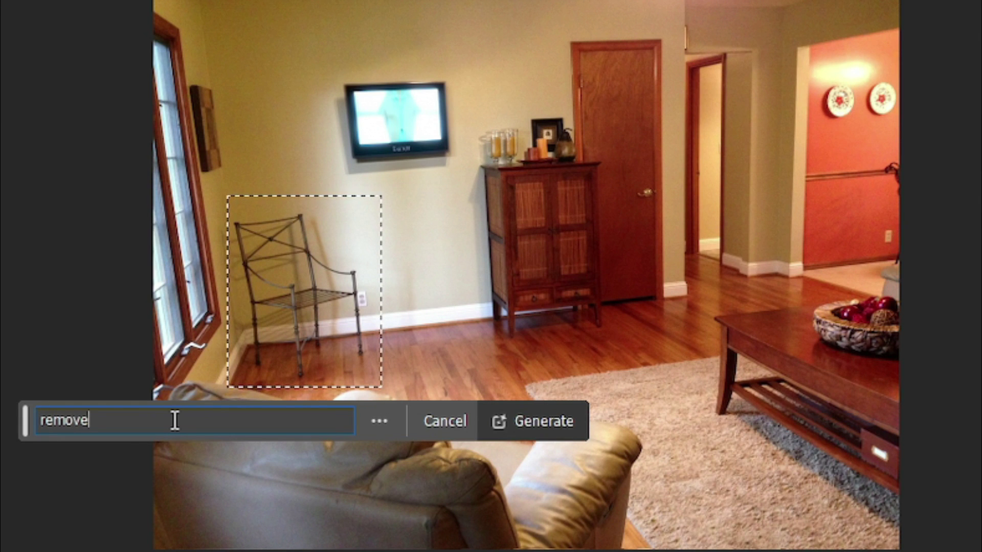
click(532, 424)
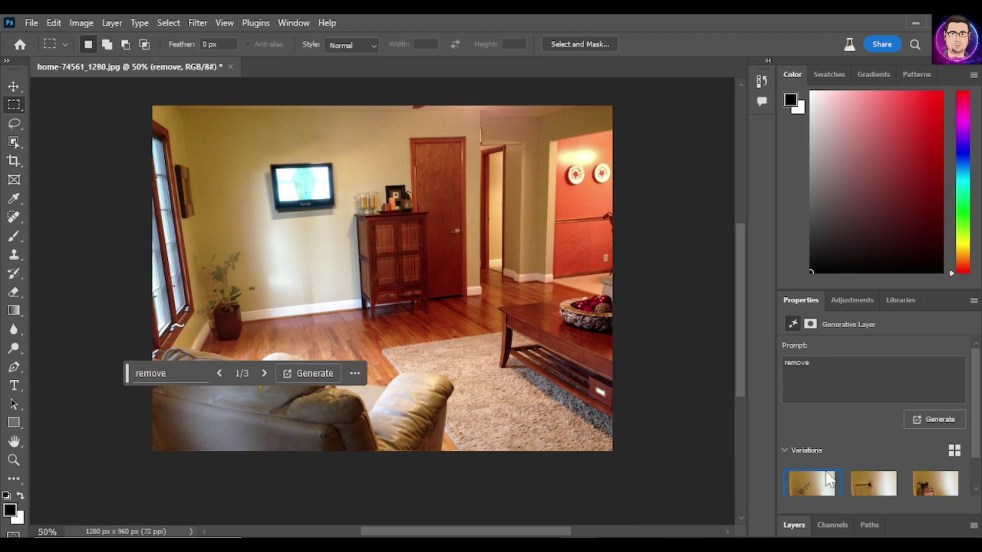
scroll(838, 473, down, 1)
scroll(846, 469, down, 1)
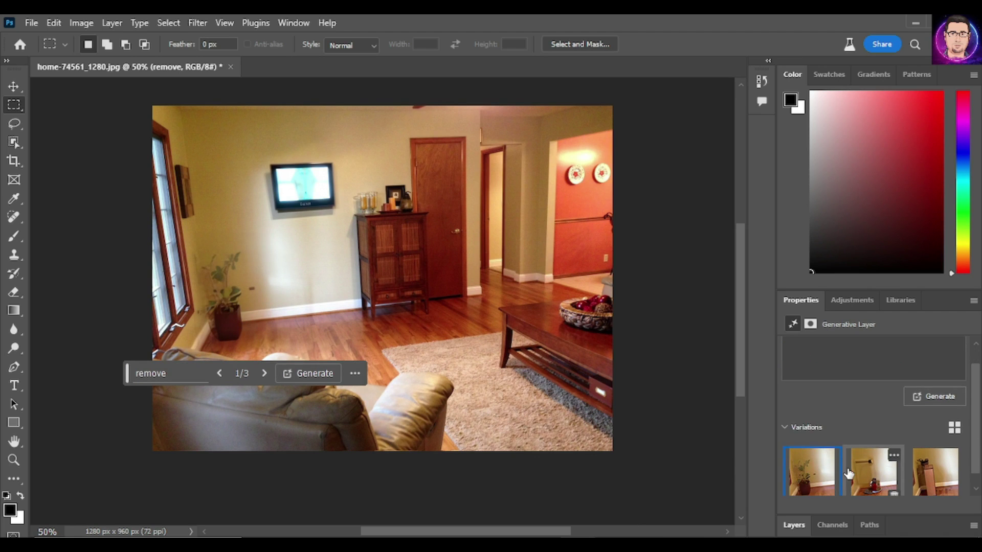
click(873, 481)
click(936, 481)
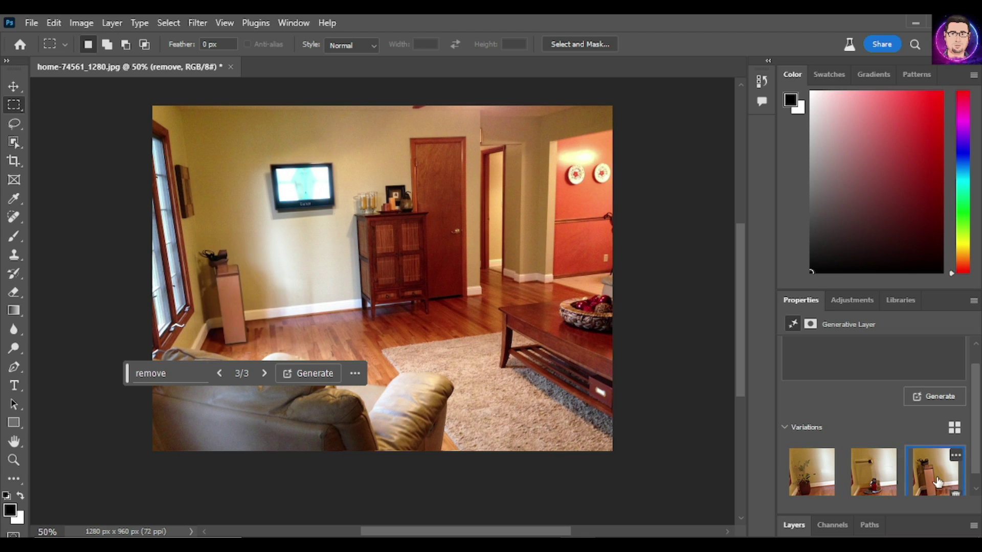
click(818, 477)
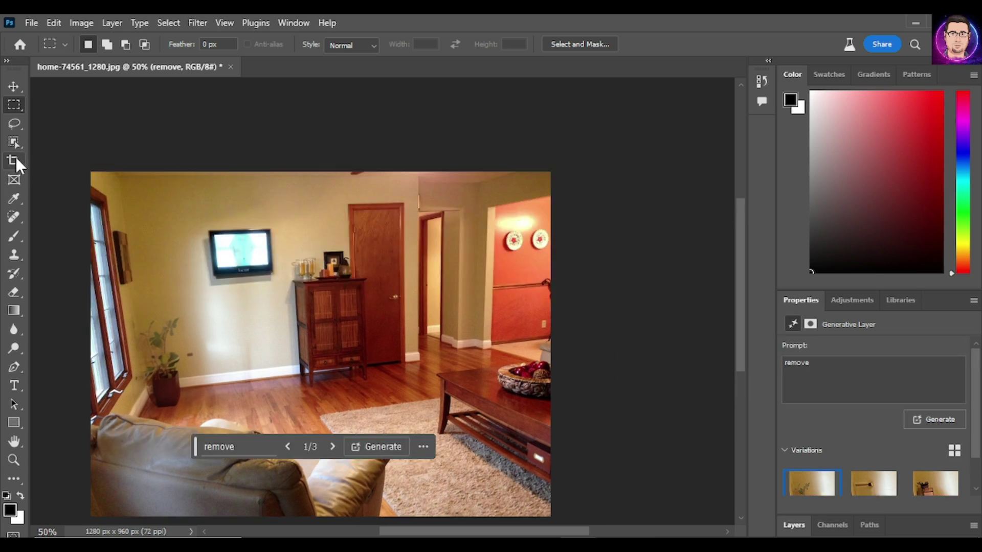
Crop the canvas outward to 1772 × 1329 px and Generative Expand it with an empty prompt
click(17, 158)
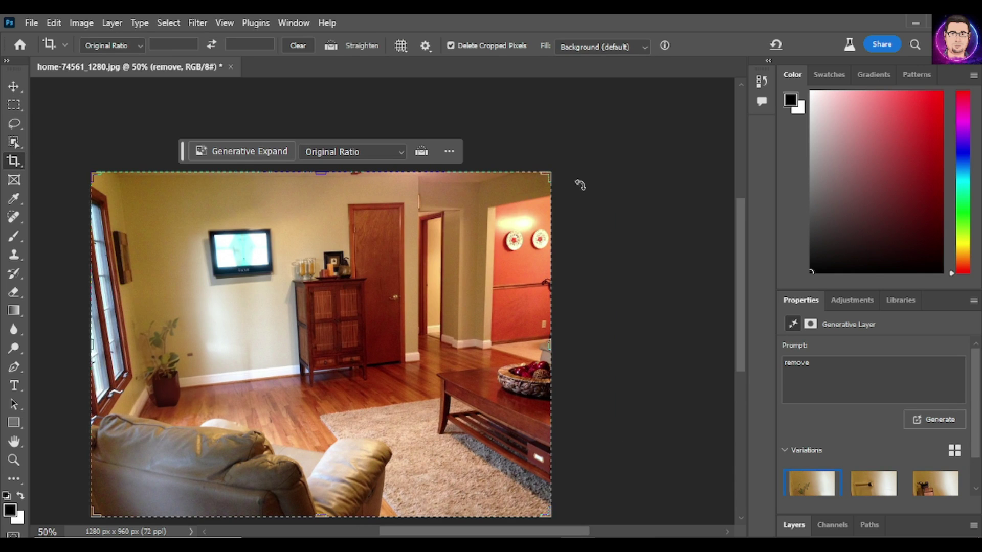
mouse_move(549, 349)
mouse_down()
mouse_move(624, 385)
mouse_move(638, 378)
mouse_up()
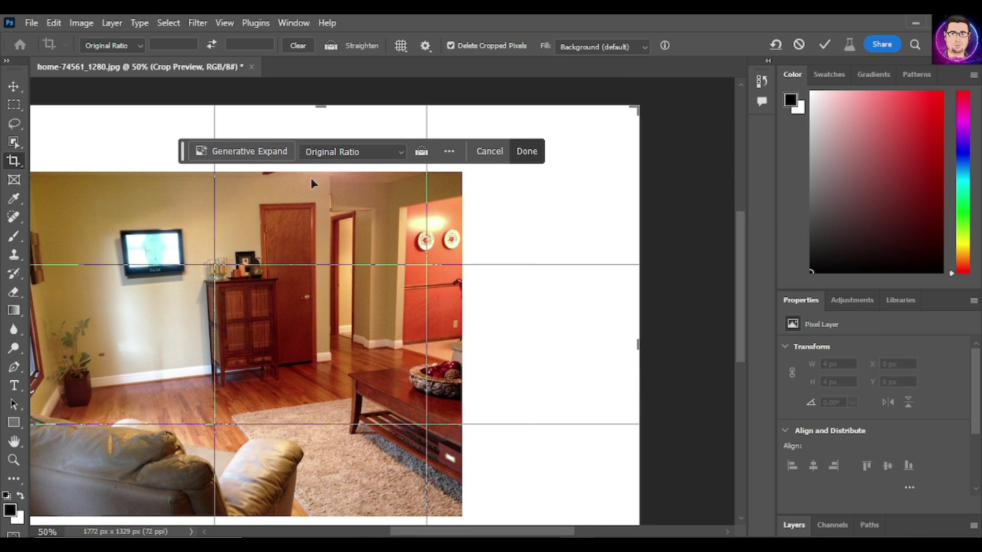
click(239, 154)
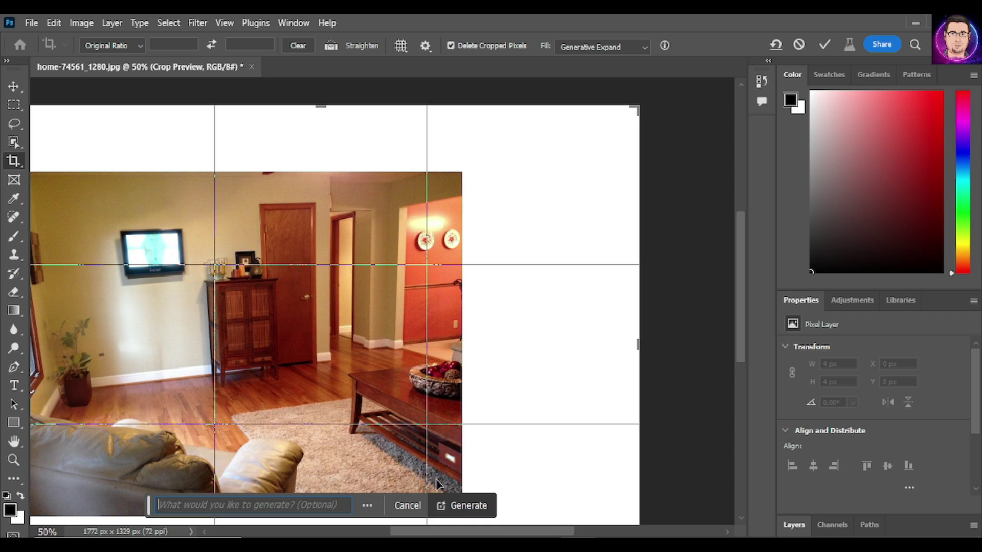
click(463, 505)
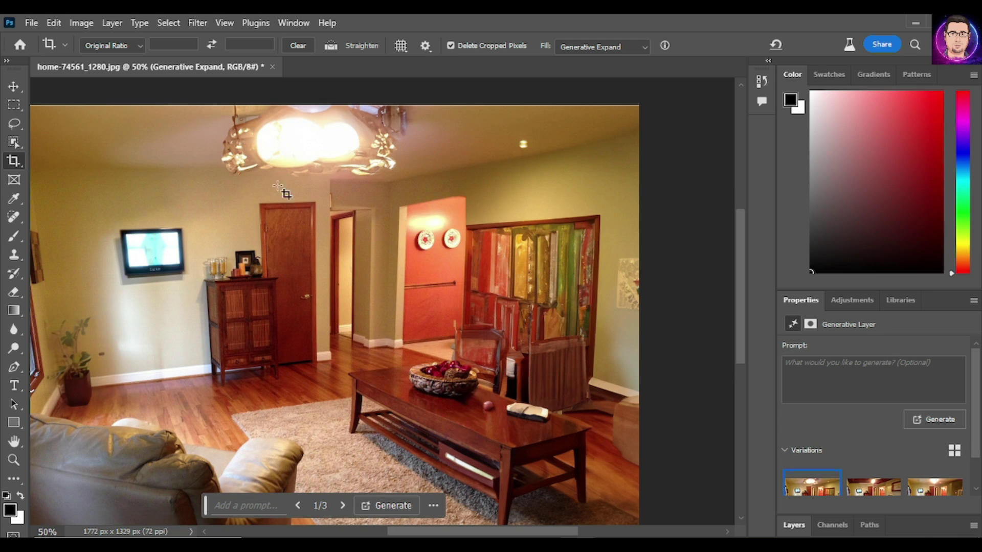
Open the pancakes photo through File > Open
click(31, 23)
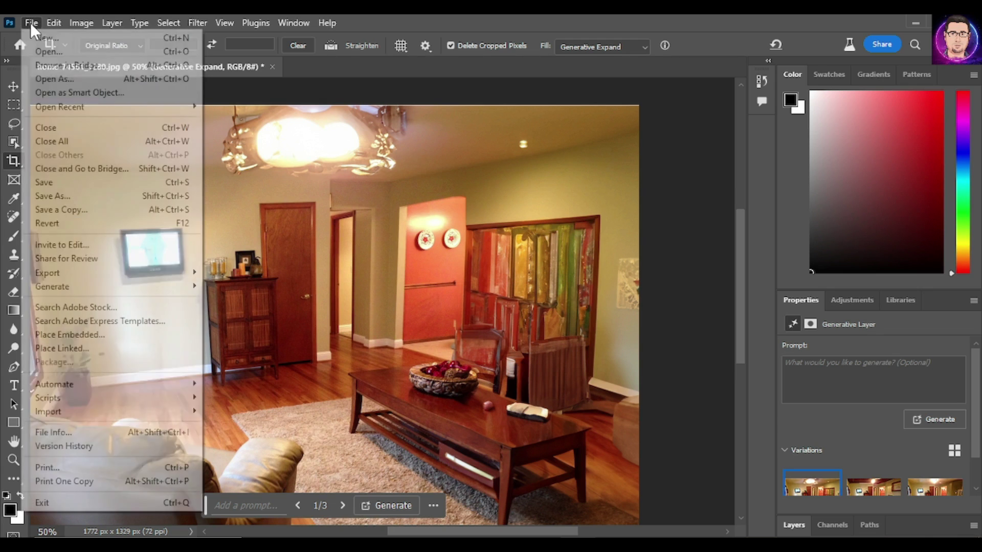
click(44, 51)
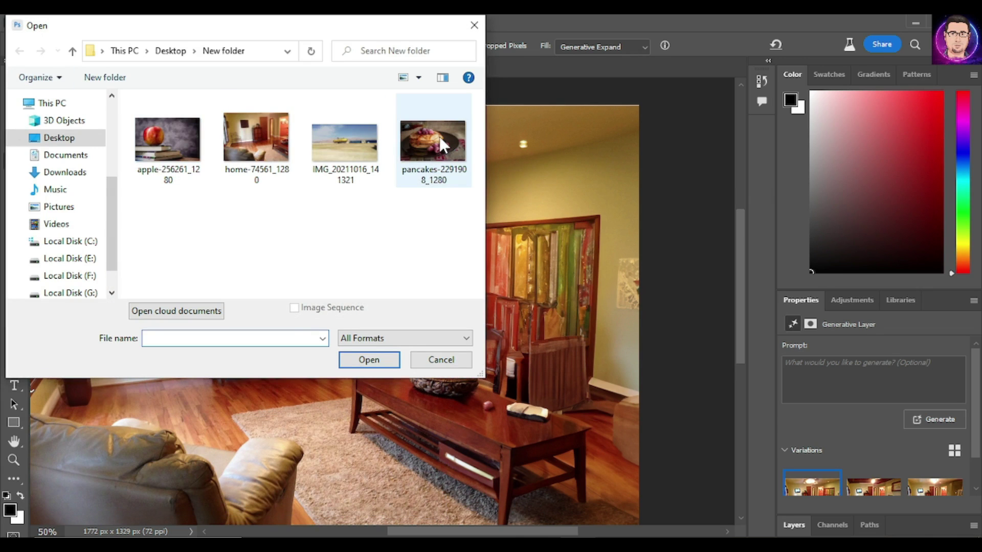
double_click(440, 136)
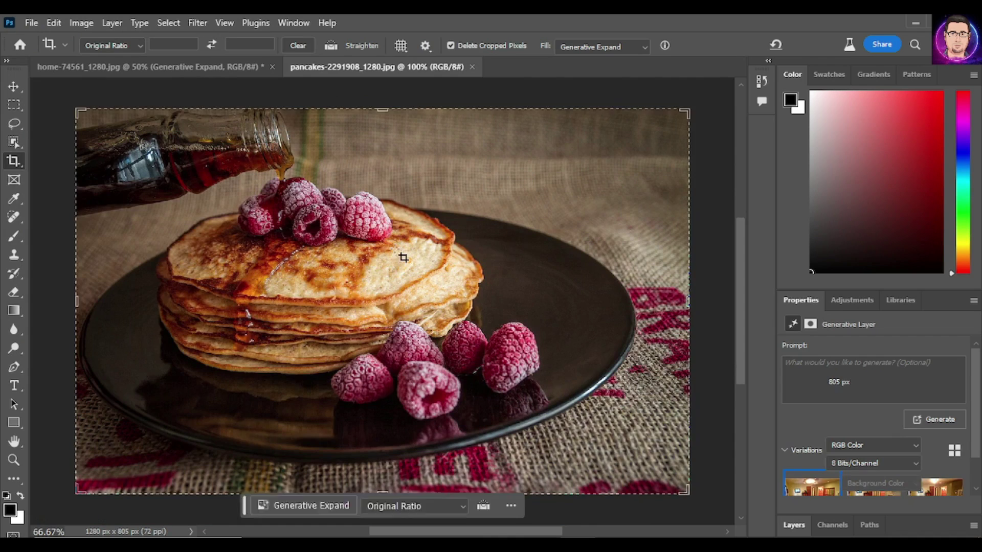
Lasso the pancake stack and generate a fill with the prompt 'pizza'
key(l)
mouse_move(569, 387)
mouse_down()
mouse_move(565, 354)
mouse_move(493, 246)
mouse_move(406, 186)
mouse_move(307, 172)
mouse_move(148, 231)
mouse_move(131, 318)
mouse_move(215, 413)
mouse_move(363, 434)
mouse_move(450, 428)
mouse_move(566, 385)
mouse_up()
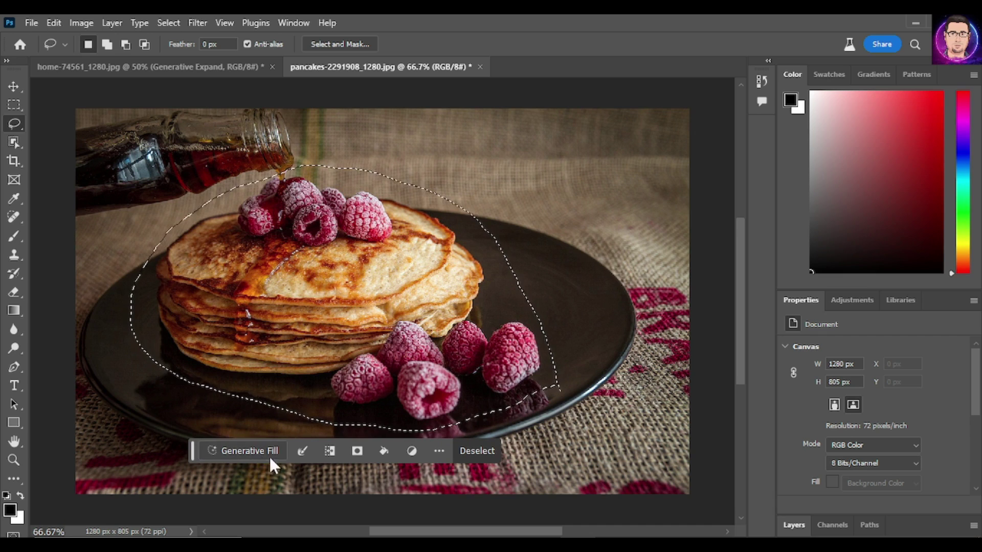
click(252, 450)
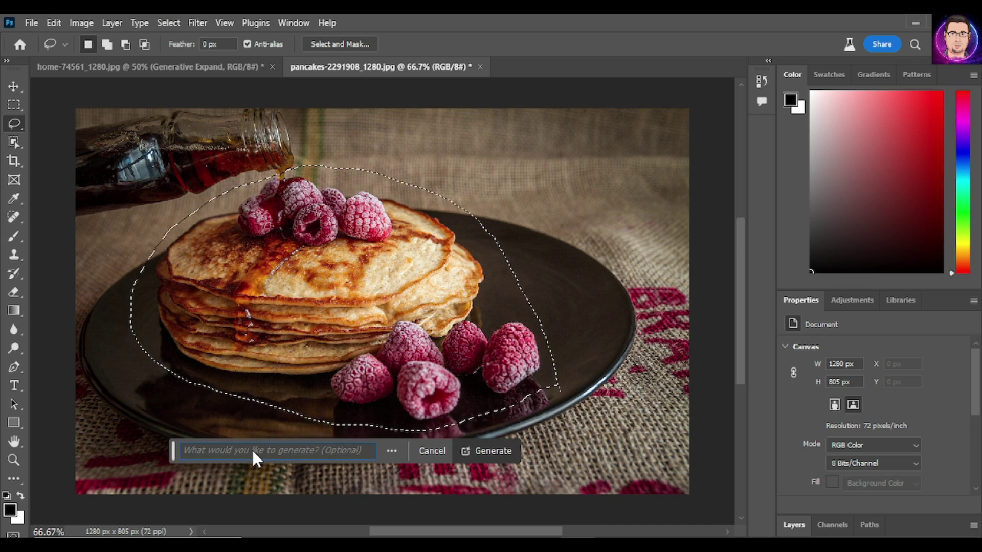
text(pizza)
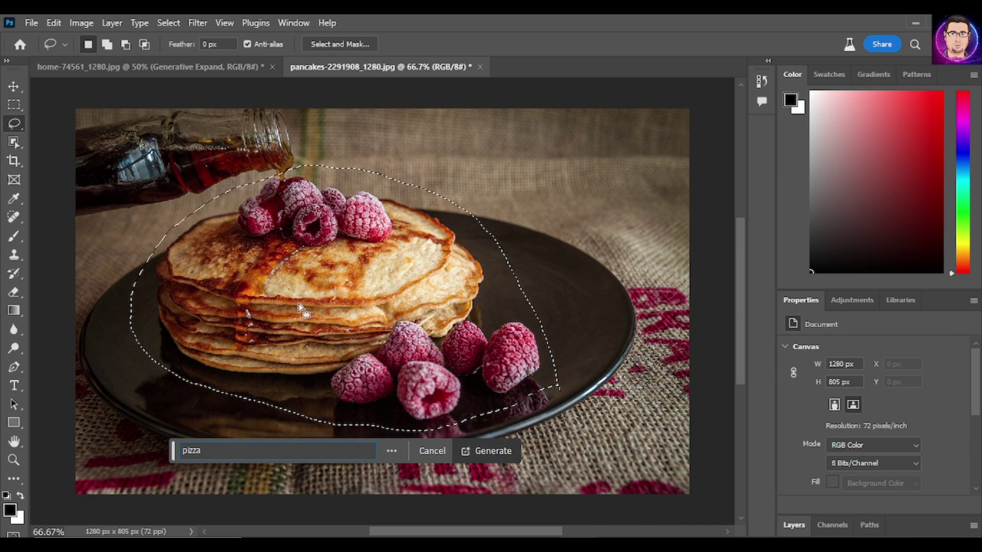
click(491, 452)
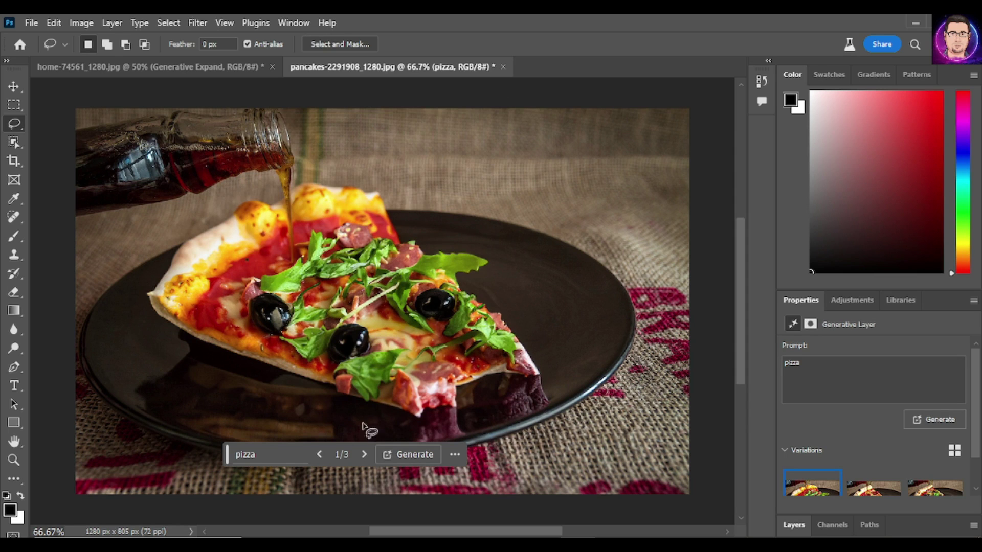
Compare the three pizza variations and keep variation 2, the pepperoni slice
scroll(597, 433, down, 2)
scroll(874, 460, down, 3)
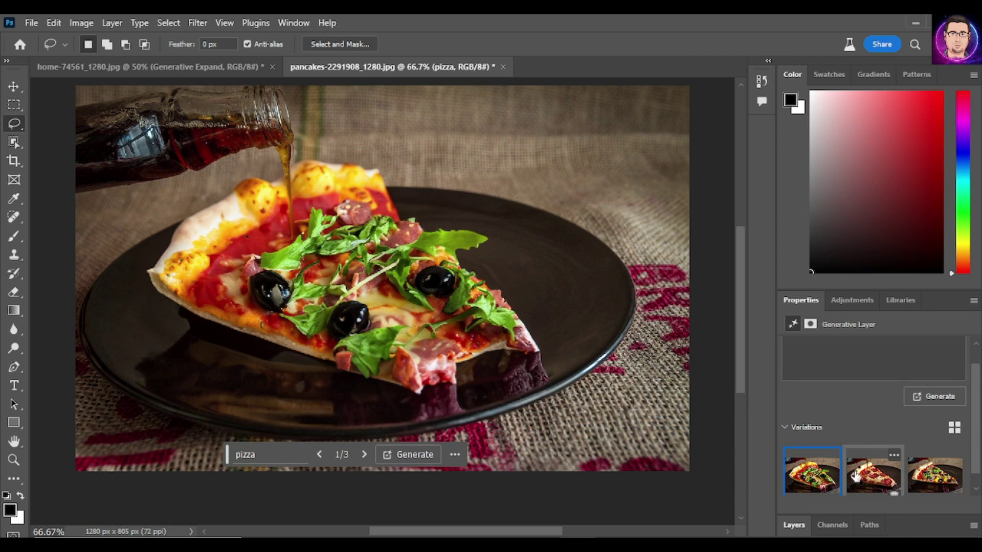
click(935, 465)
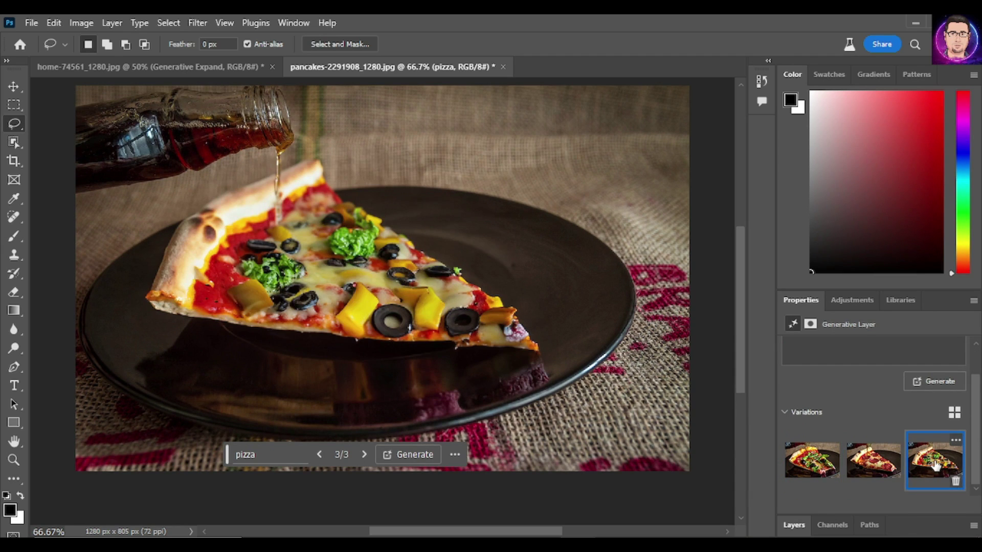
click(891, 473)
click(817, 471)
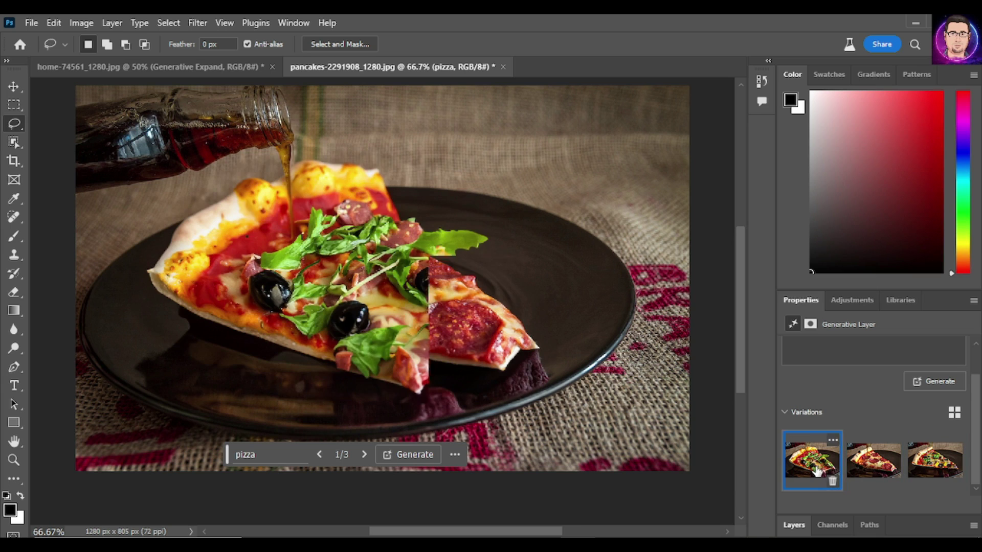
click(849, 470)
click(932, 468)
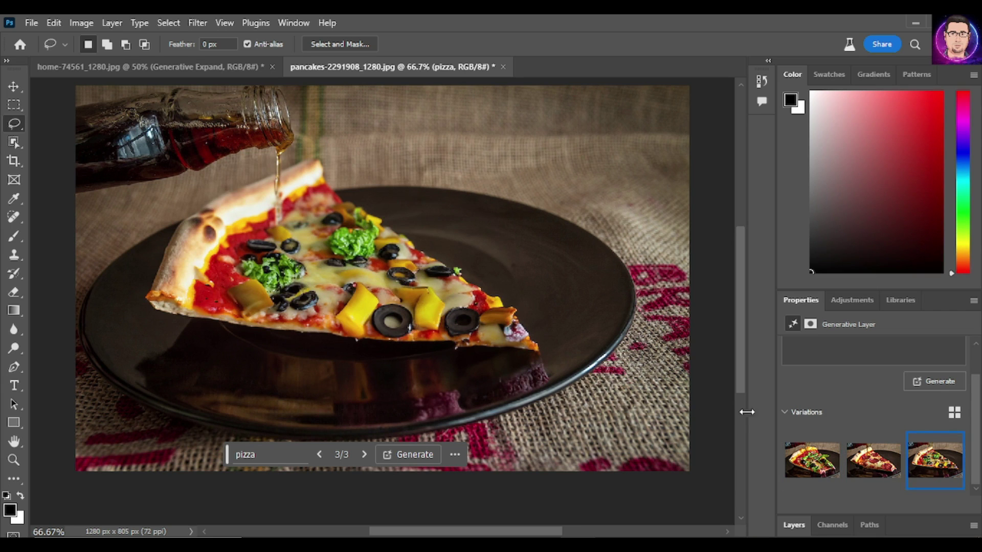
click(871, 469)
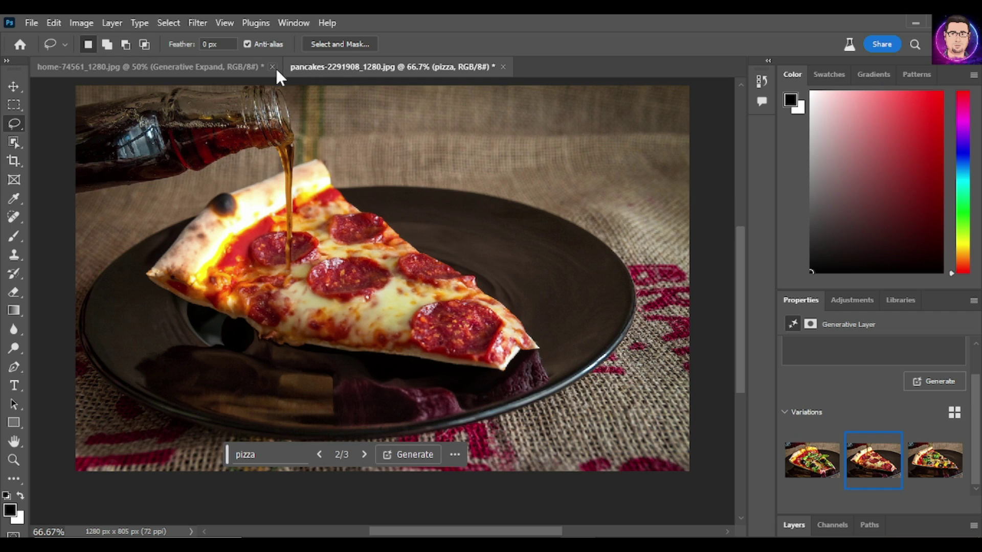
Open the desert photo IMG_20211016_141321 through File > Open
click(31, 23)
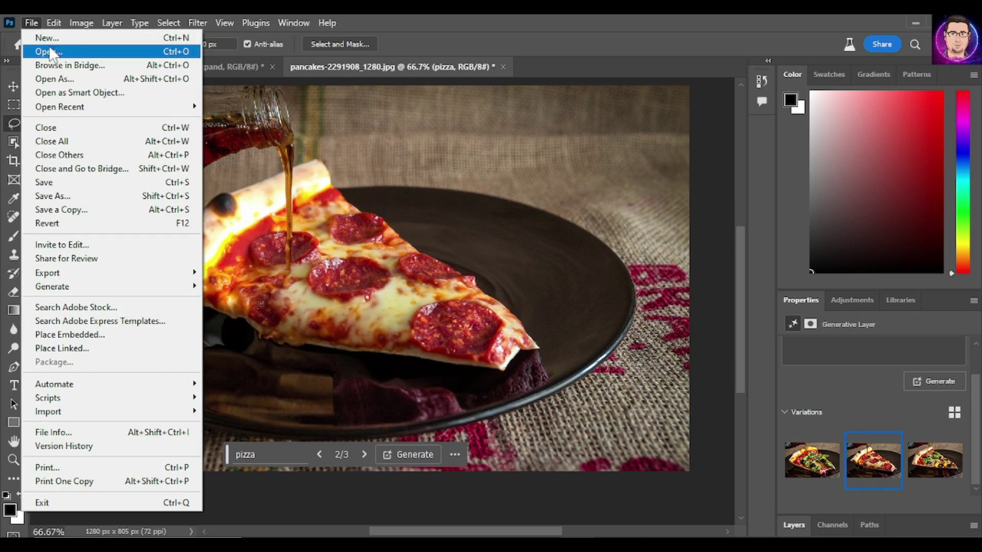
click(54, 51)
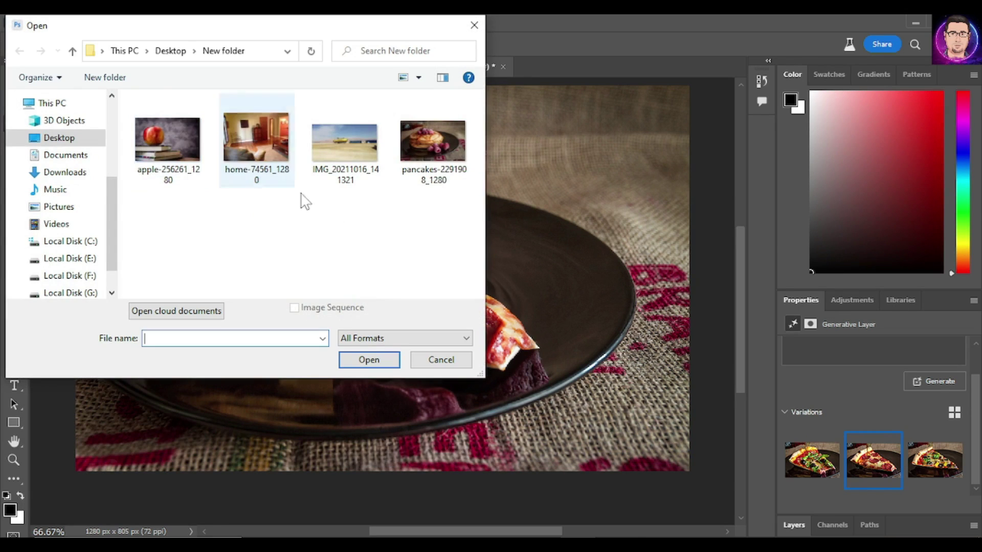
double_click(358, 140)
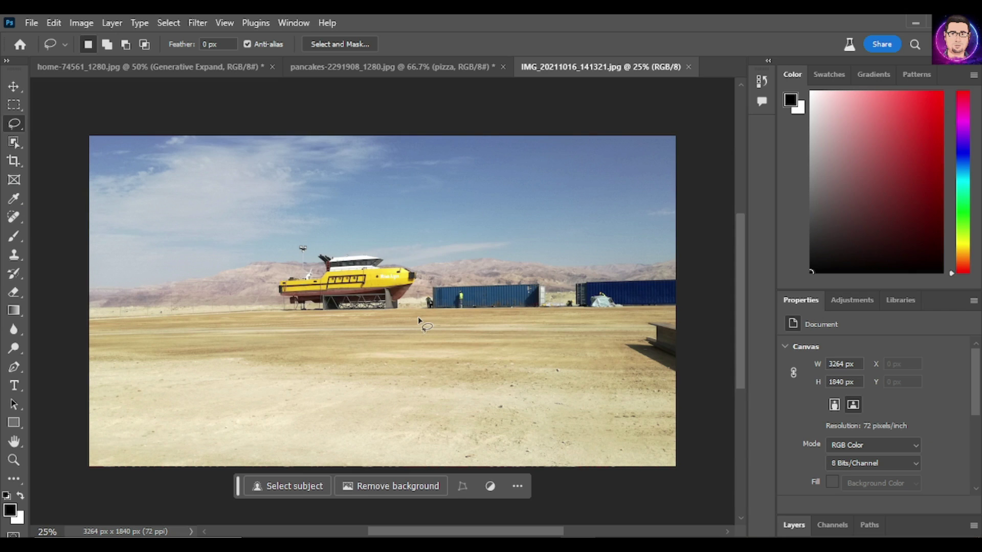
Lasso the yellow boat, generative fill with 'big truck', and keep variation 3, the blue truck
drag(418, 320, 410, 260)
mouse_move(266, 272)
mouse_down()
mouse_move(320, 334)
mouse_move(401, 335)
mouse_move(418, 322)
mouse_up()
click(258, 360)
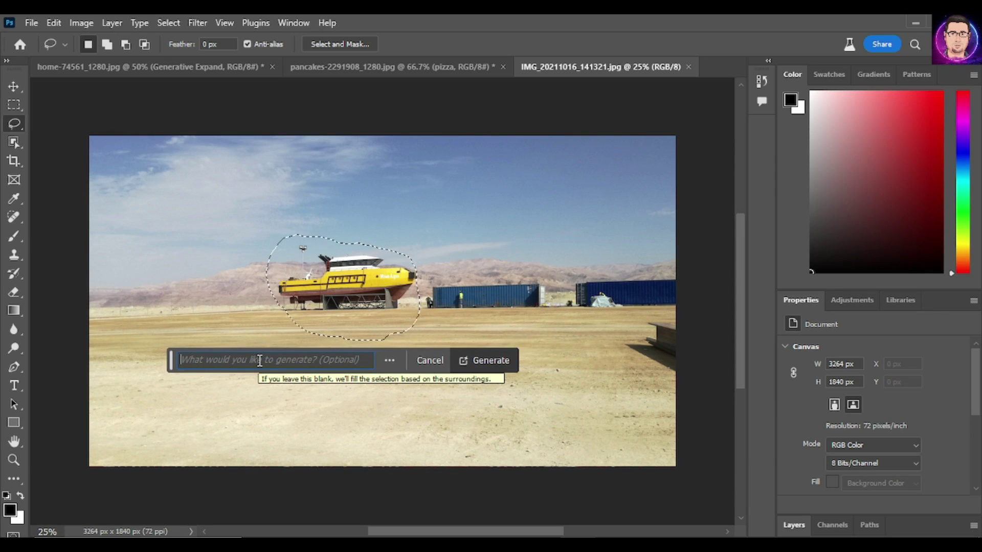
text(big truck)
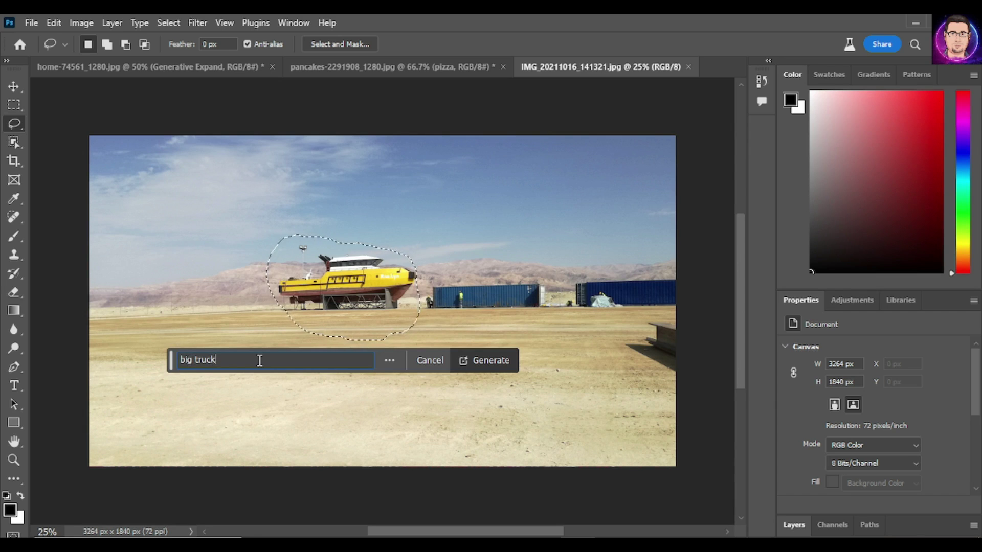
click(503, 363)
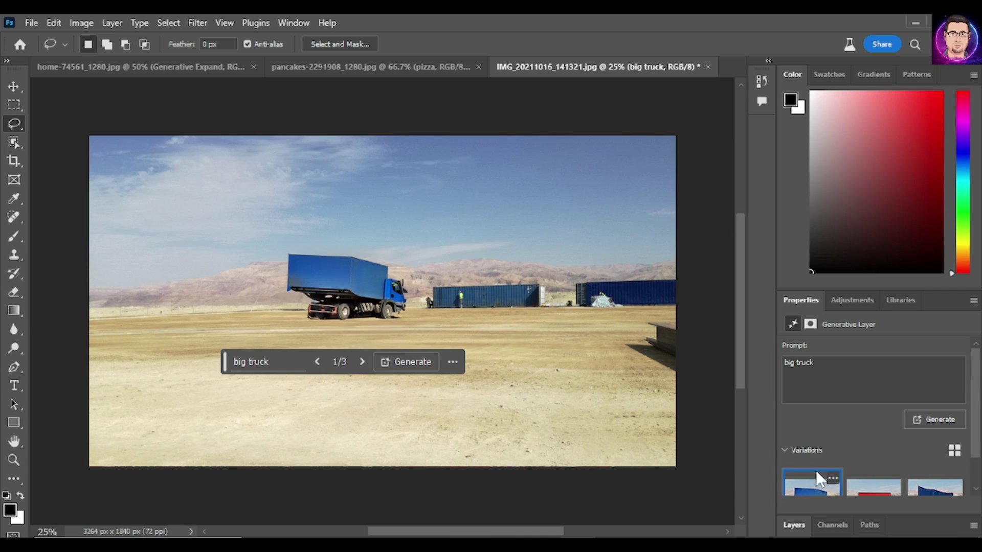
scroll(815, 471, down, 2)
click(875, 468)
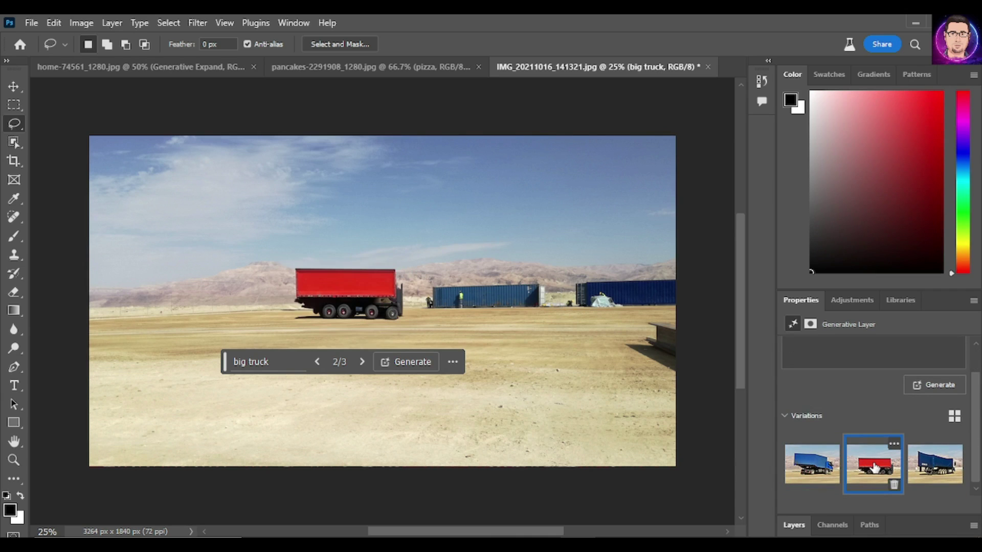
click(936, 469)
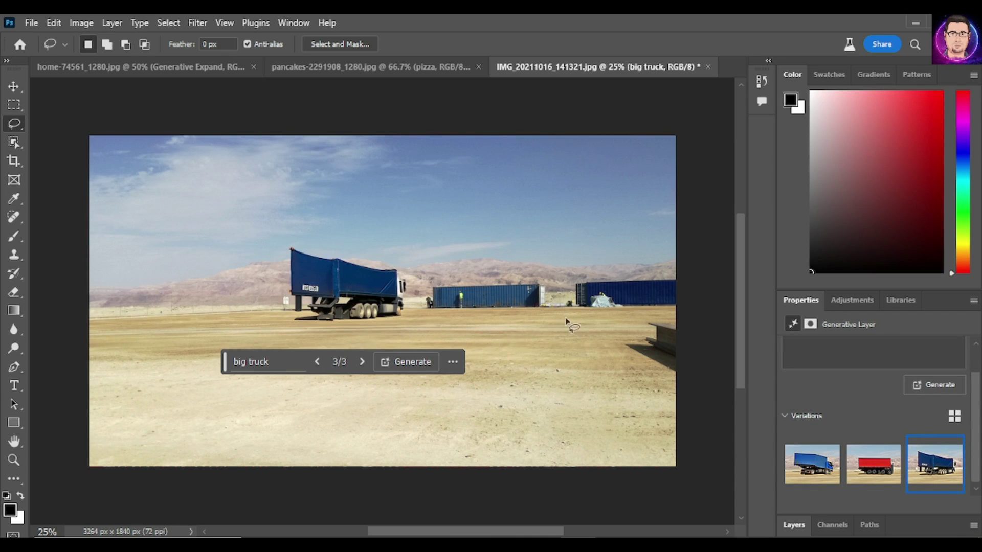
Lasso the right-hand blue containers and generative fill them with 'remove' to clear the ground
drag(566, 325, 588, 269)
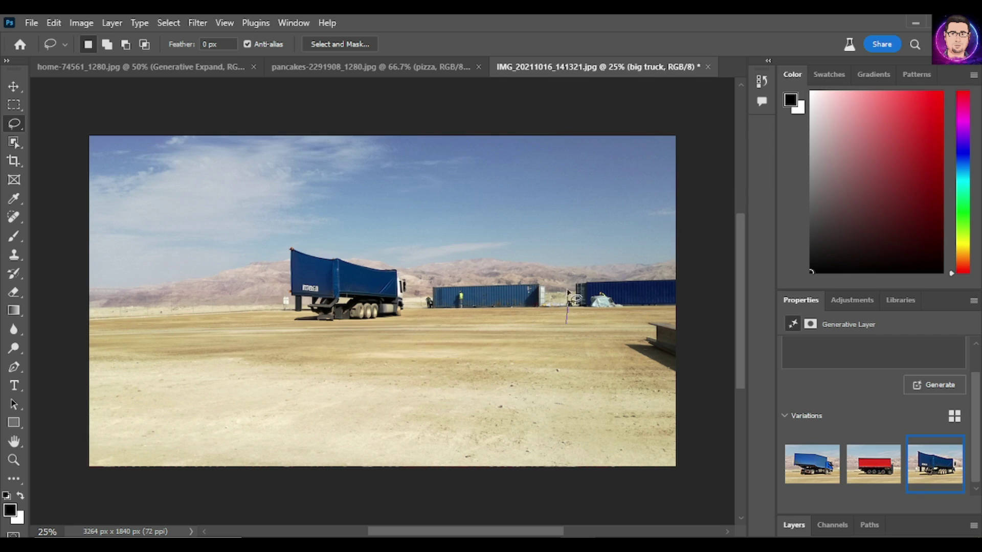
drag(663, 273, 566, 322)
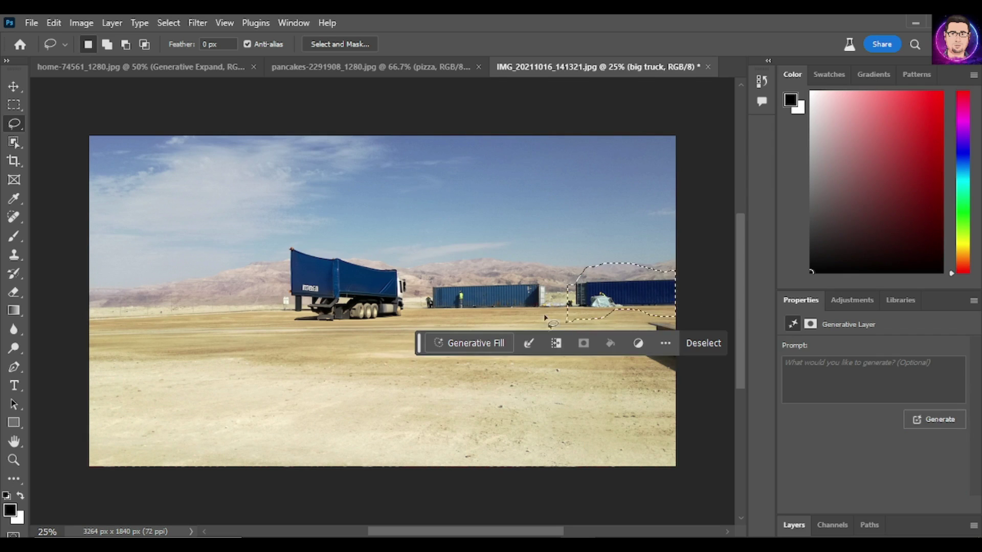
click(498, 345)
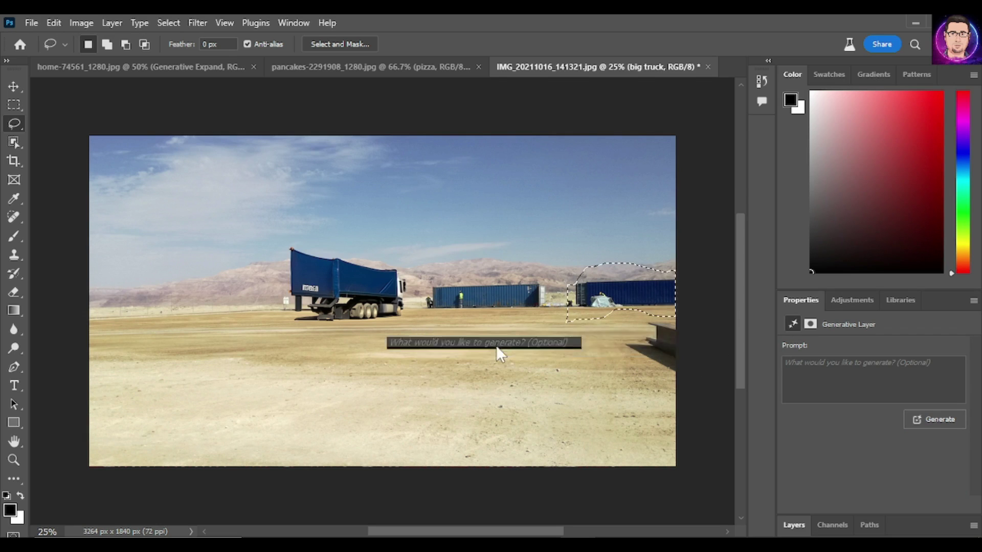
text(remove)
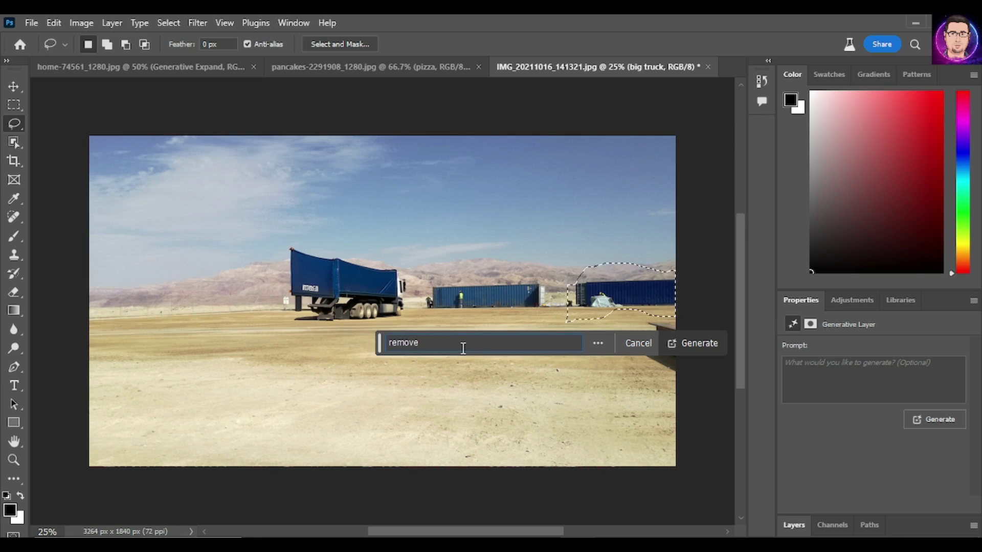
click(693, 351)
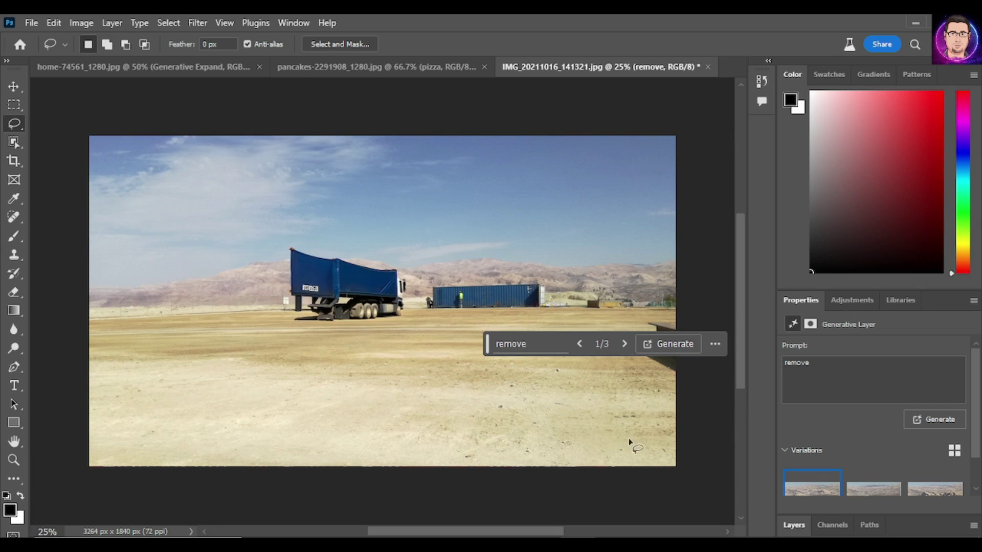
Generative-fill the lasso-selected lower-right ground with 'work table' and keep variation 2 of 3
mouse_move(629, 442)
mouse_down()
mouse_move(514, 435)
mouse_move(631, 449)
mouse_up()
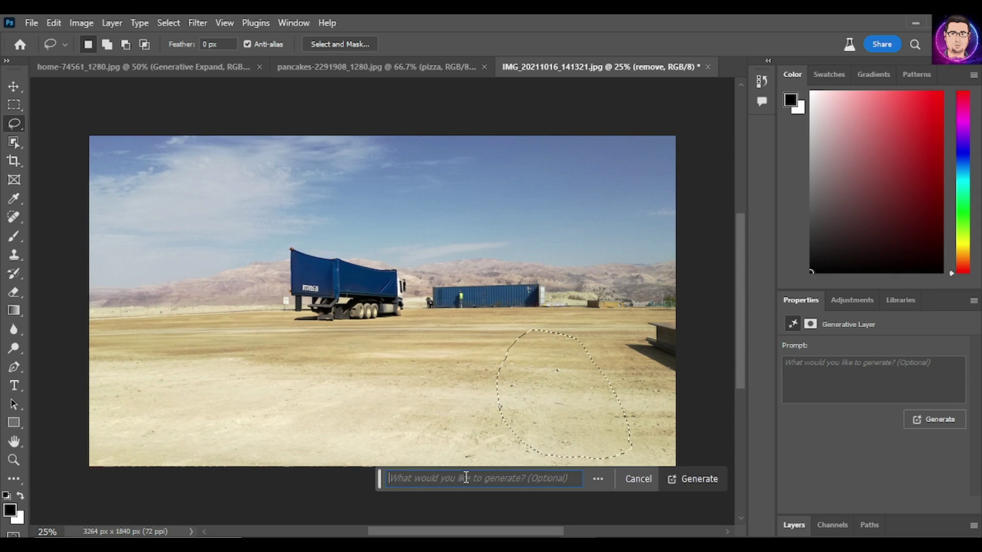
text(work tab)
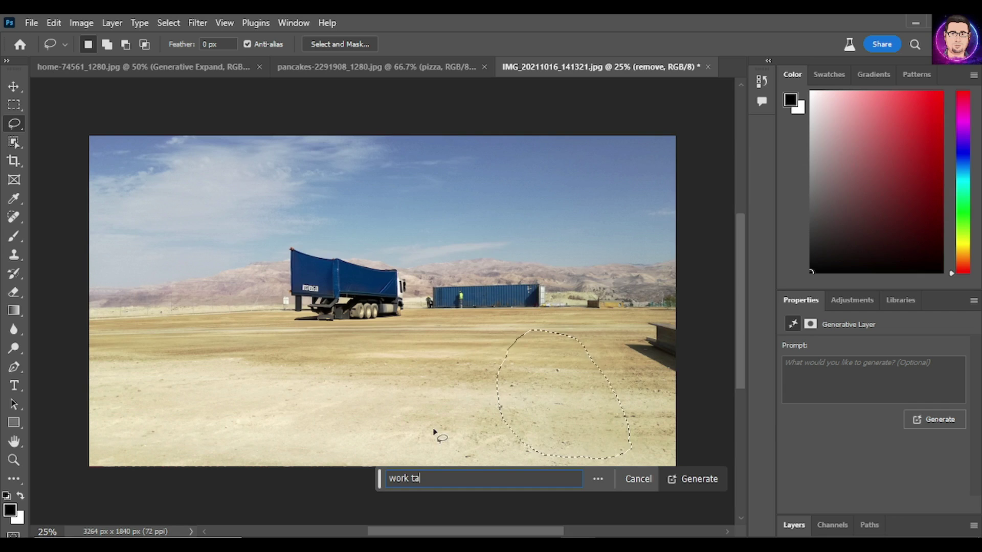
text(le)
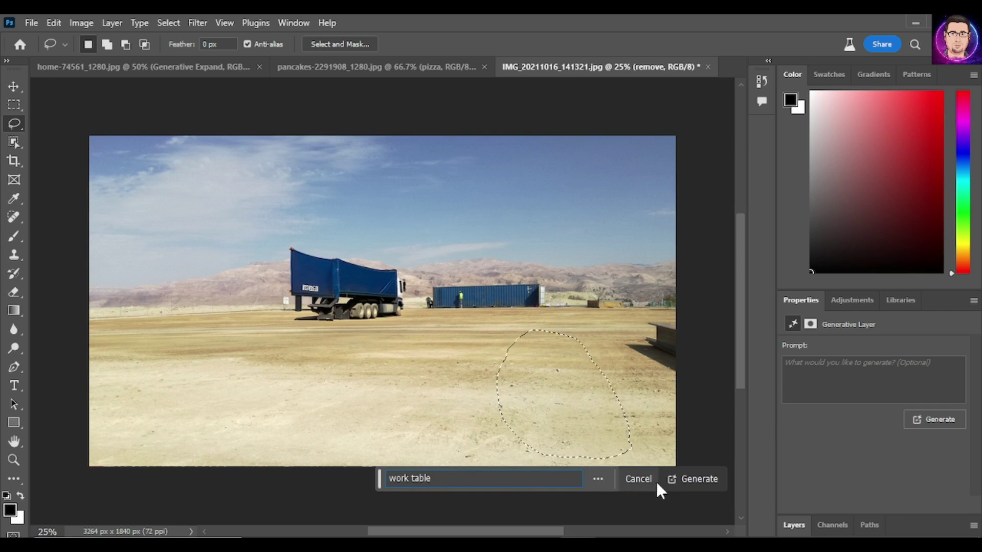
click(714, 486)
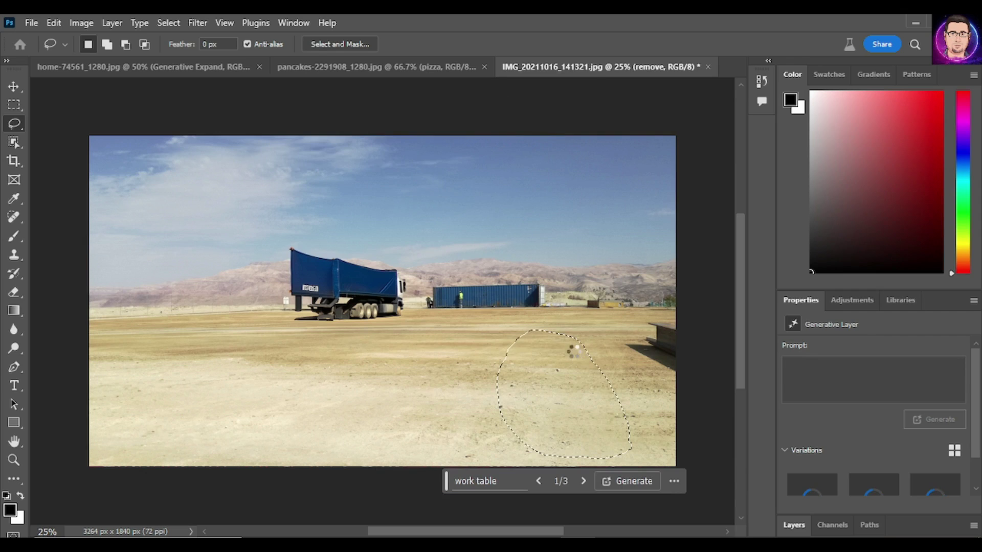
scroll(595, 401, down, 1)
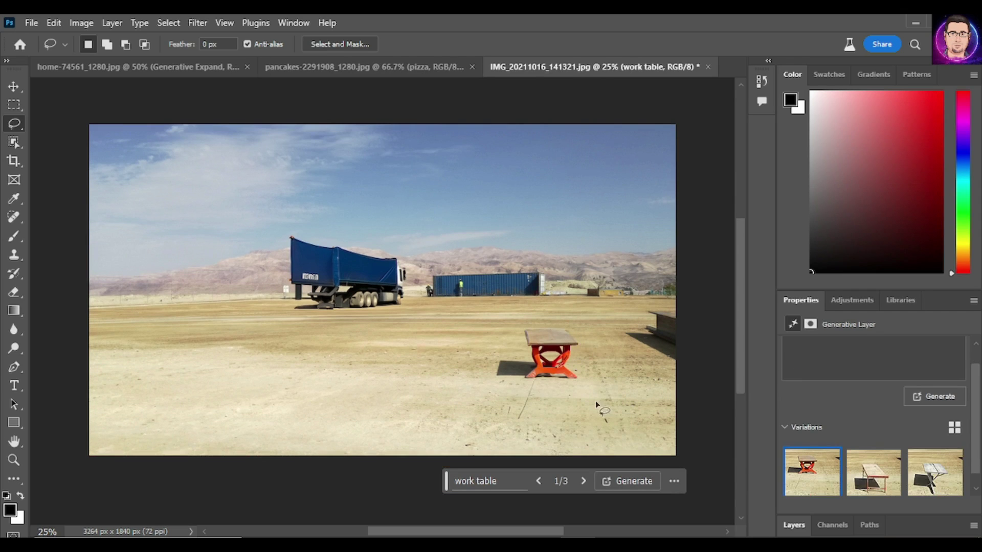
click(876, 480)
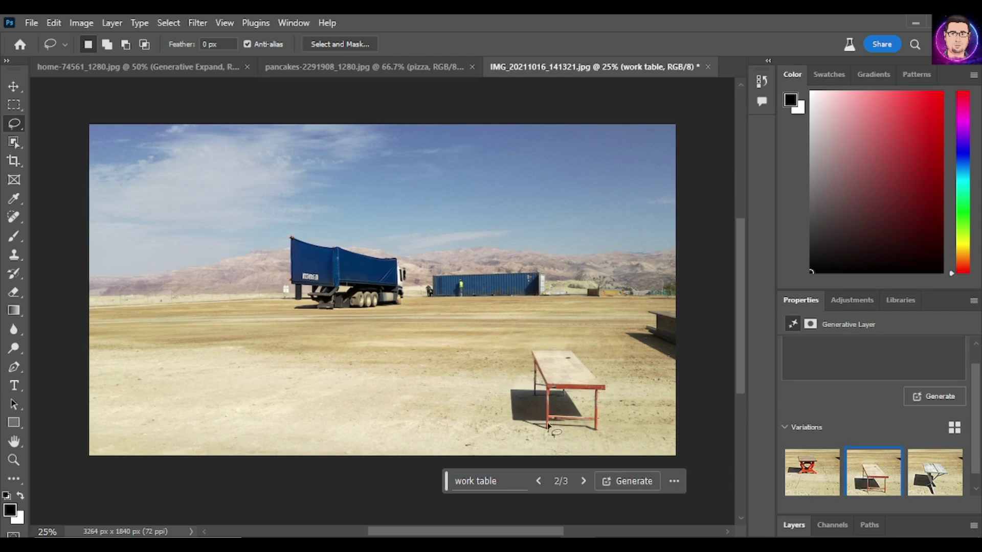